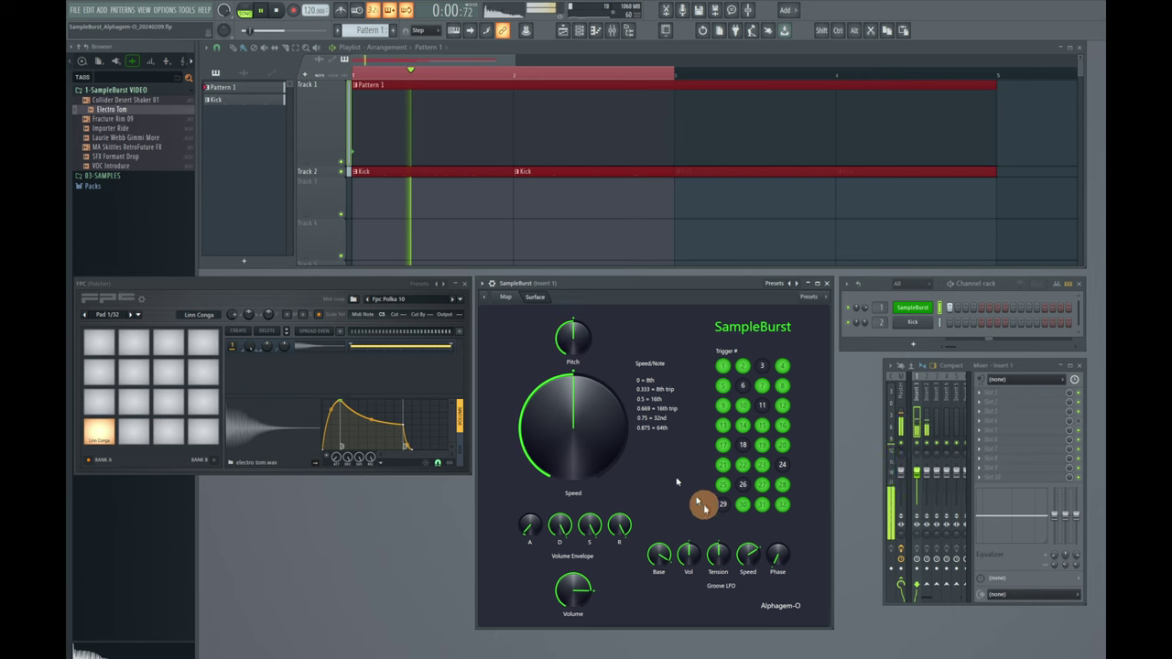
Turn SampleBurst trigger 6 on and switch triggers 3, 4, 7, 9, 14, 16, 17, 19, 20, 23 and 31 off.
click(743, 388)
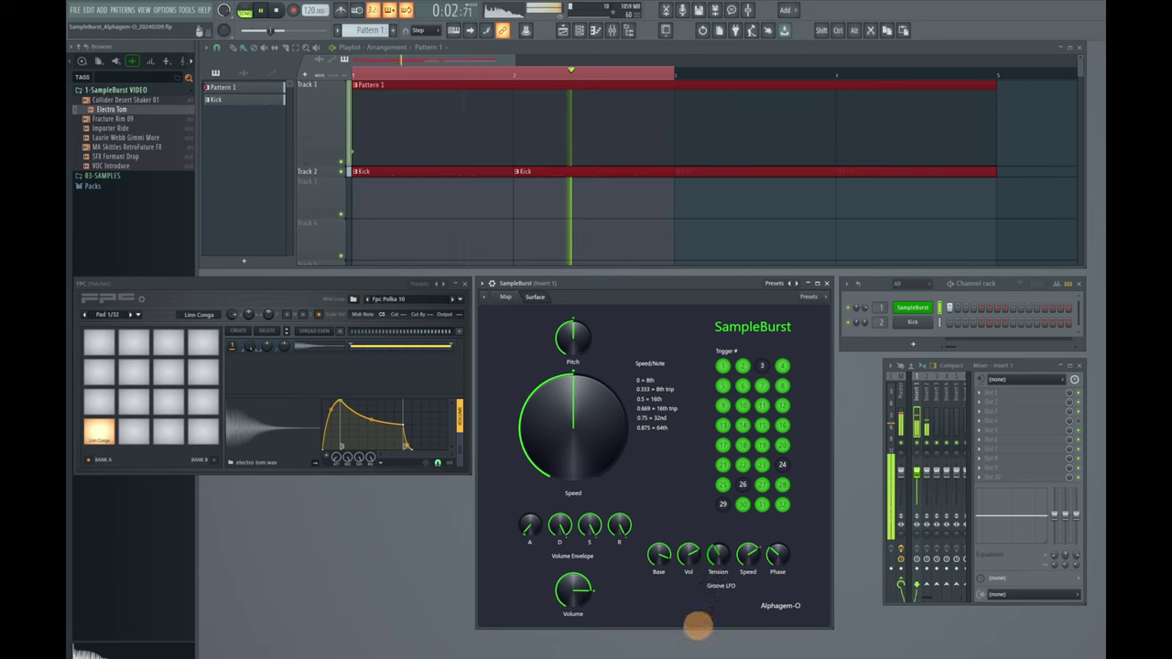
click(744, 427)
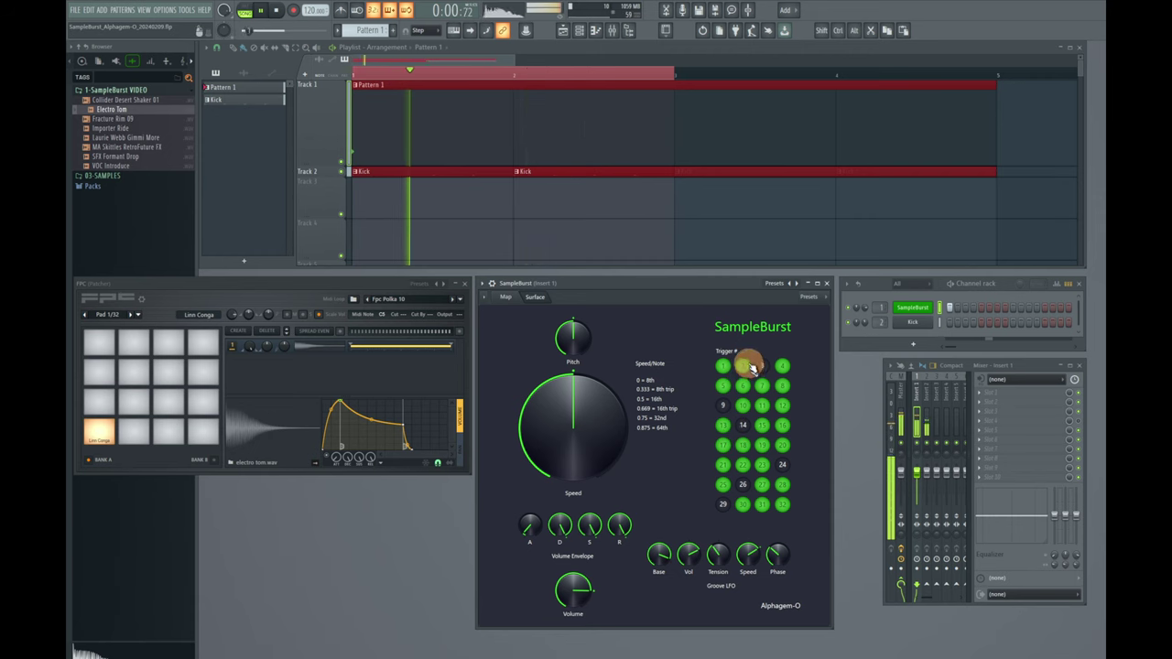
click(764, 368)
click(783, 369)
click(770, 388)
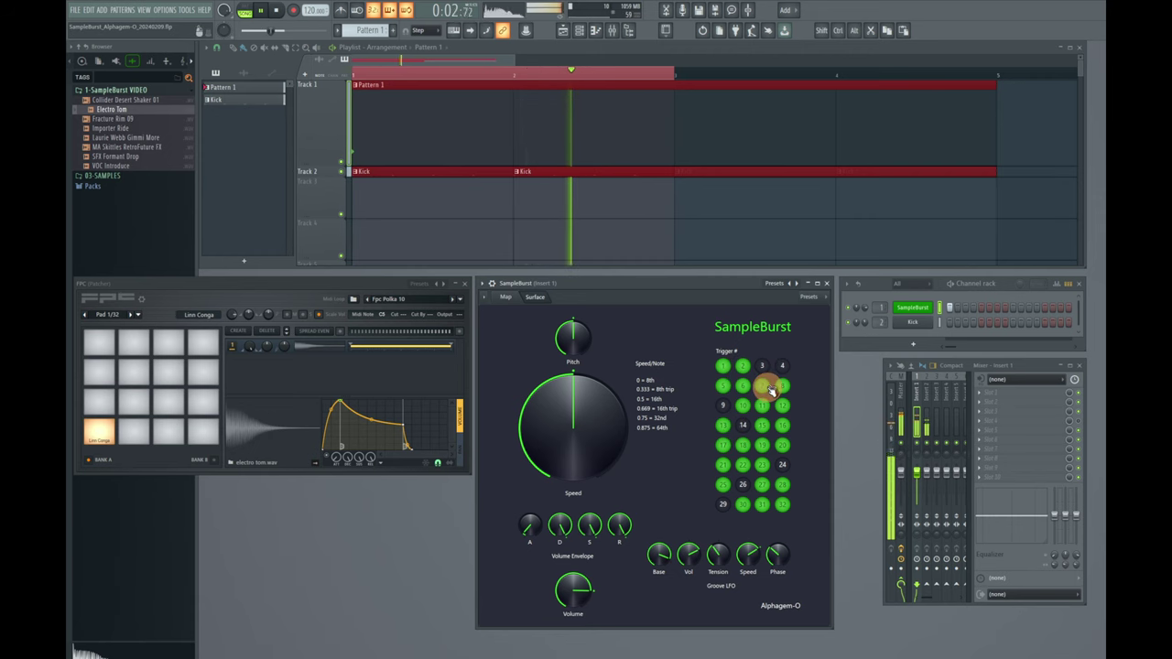
click(785, 426)
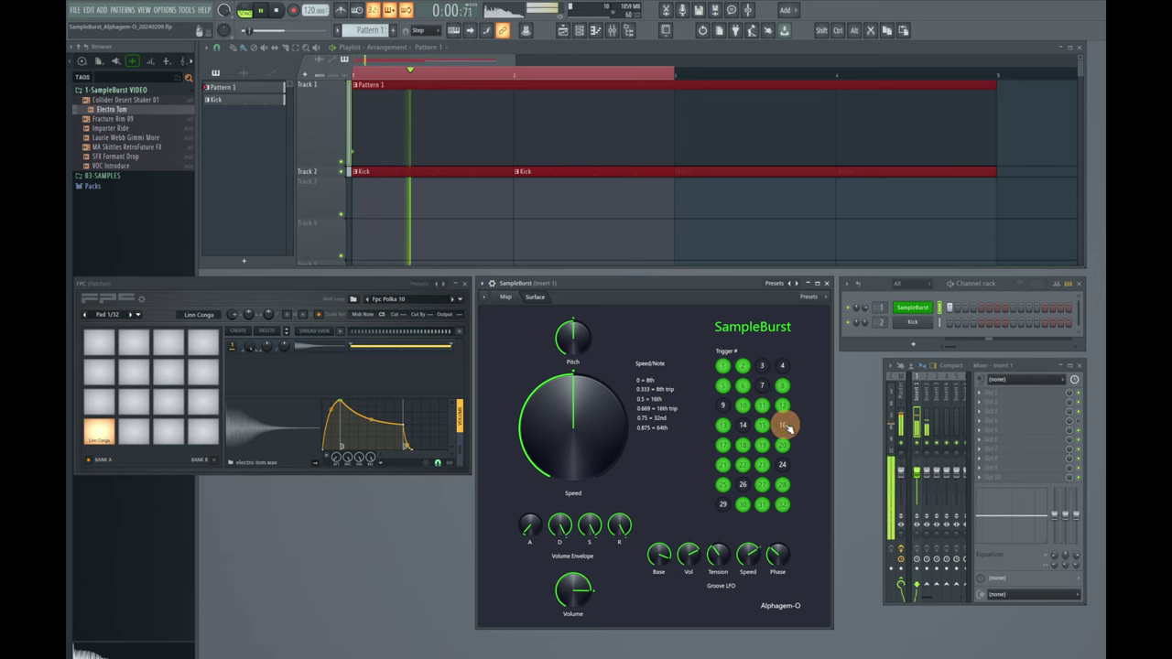
click(766, 464)
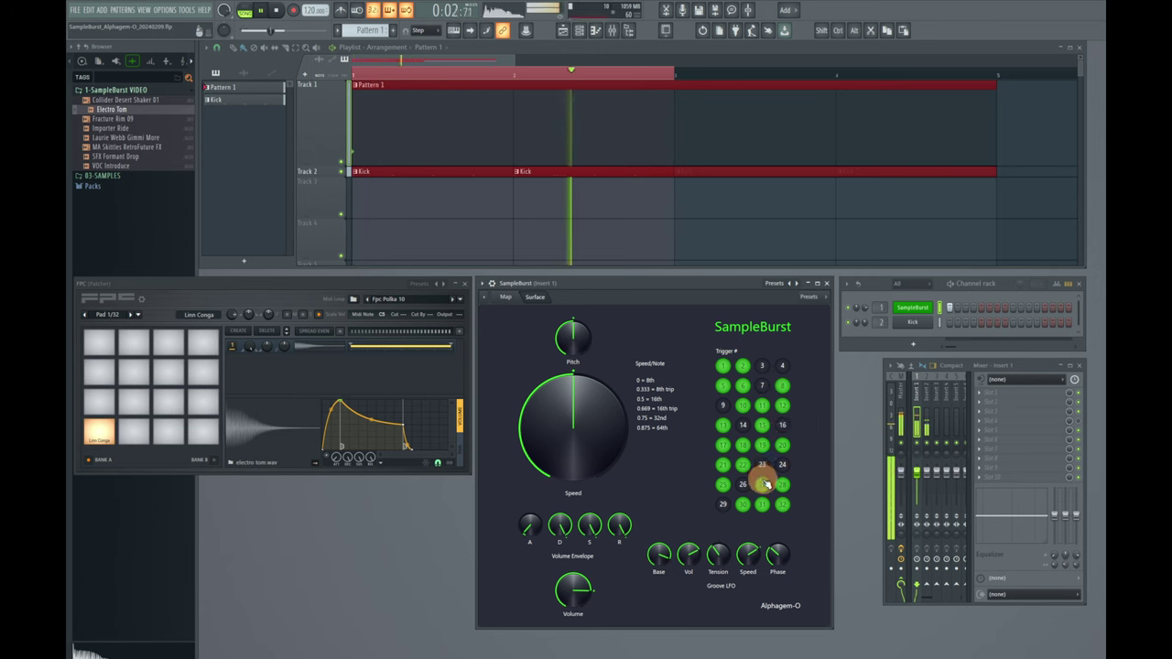
click(724, 445)
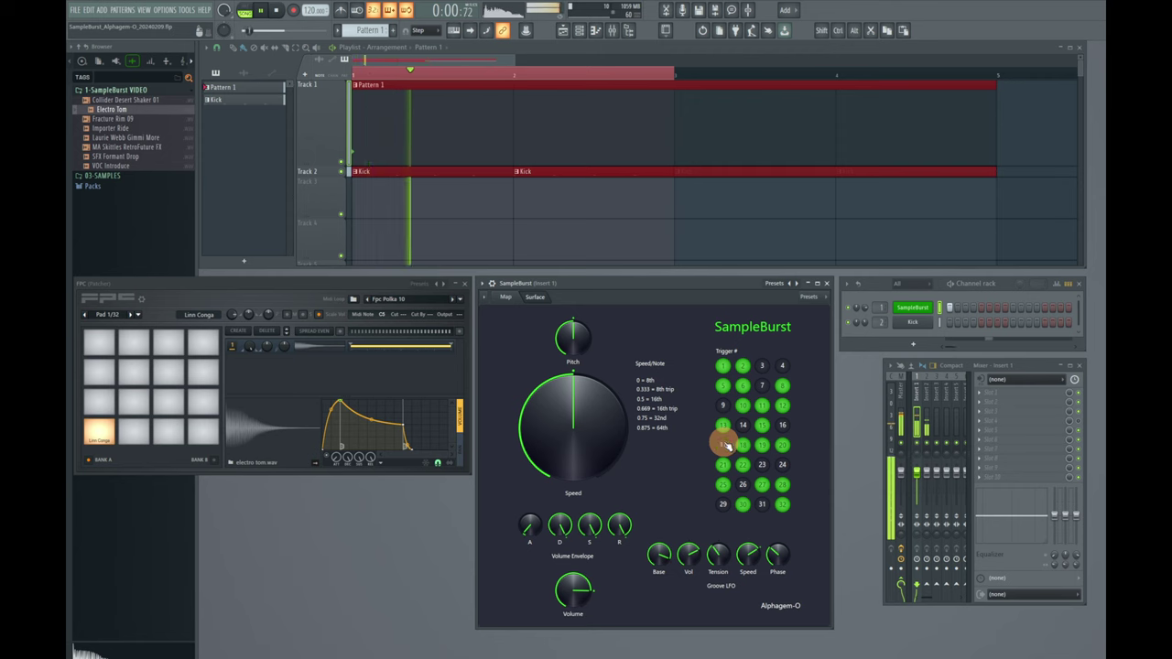
click(763, 445)
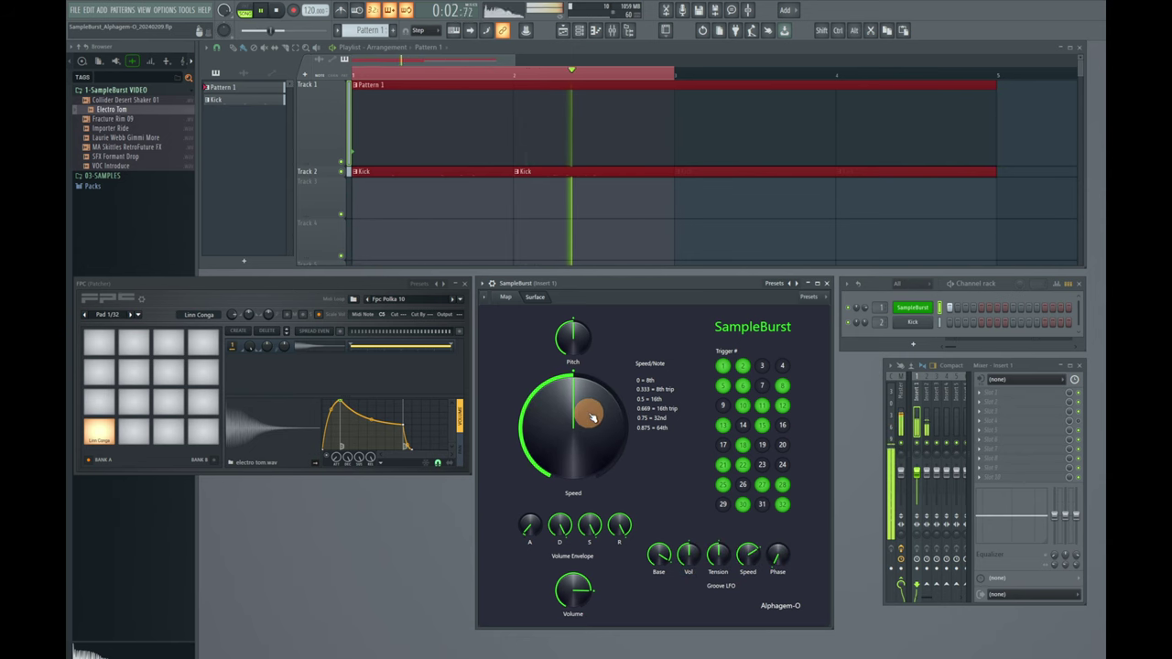
Lower SampleBurst's Speed to 0, turn trigger 5 off, and turn triggers 9, 16, 24, 26 and 31 on.
drag(592, 417, 592, 568)
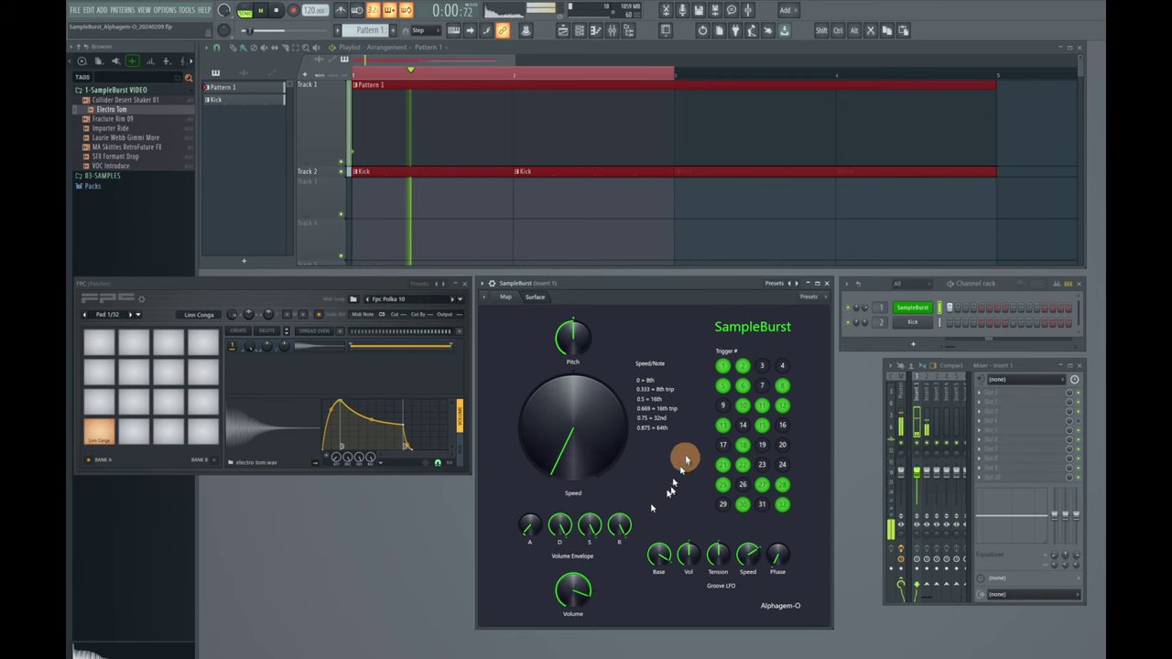
click(730, 408)
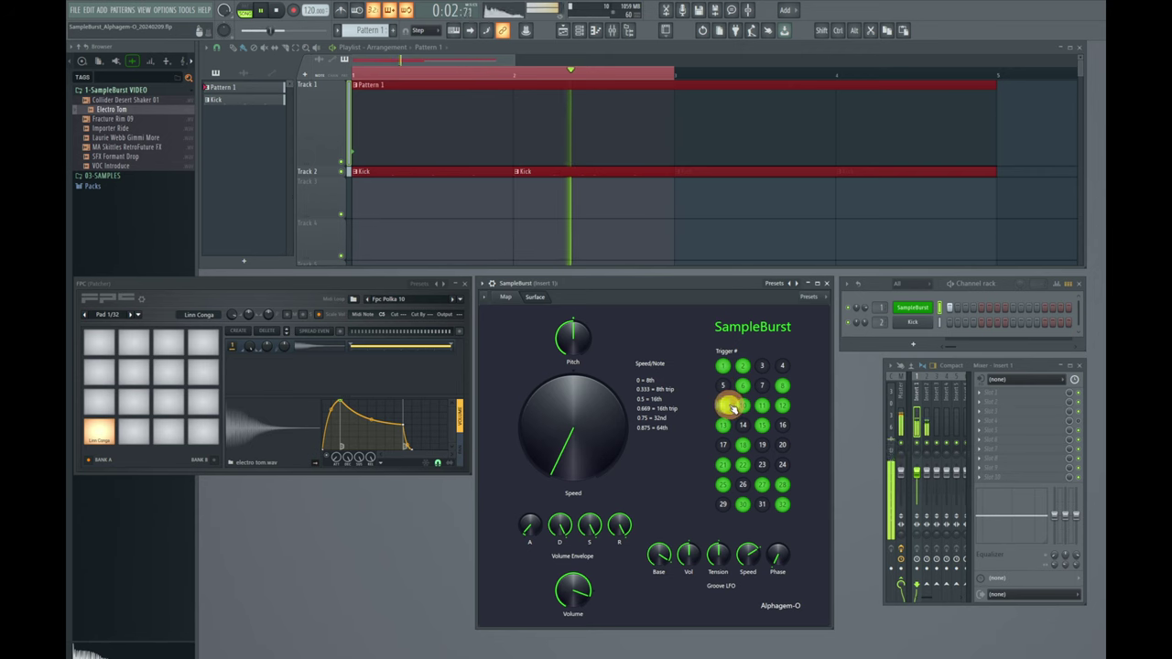
click(788, 432)
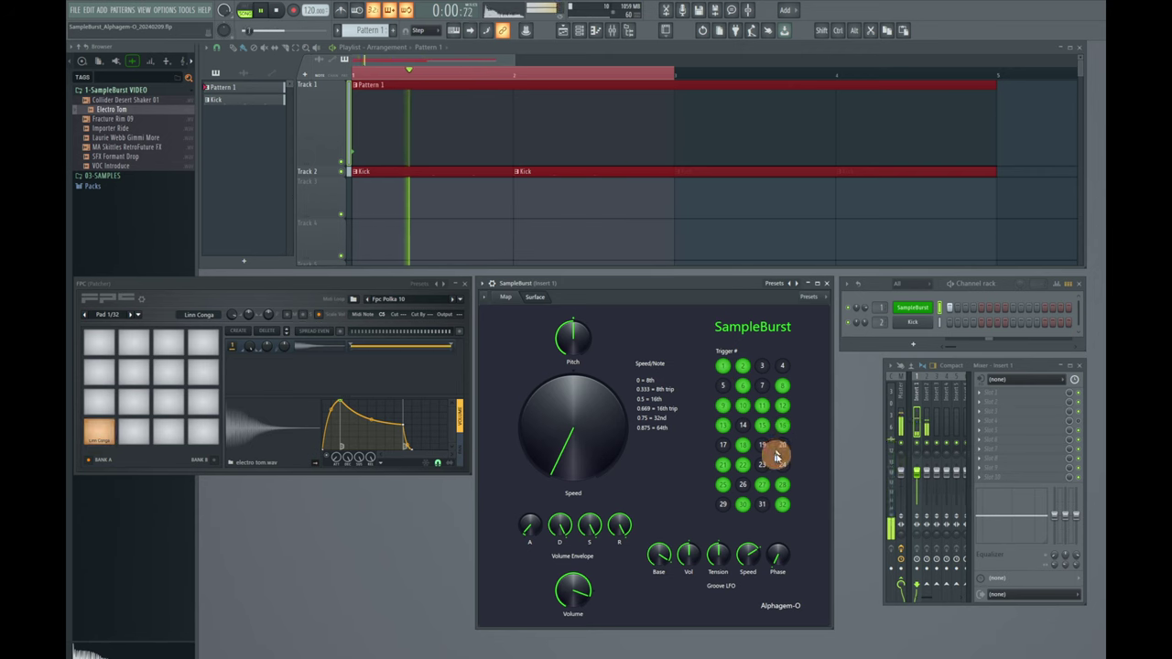
click(780, 466)
click(747, 485)
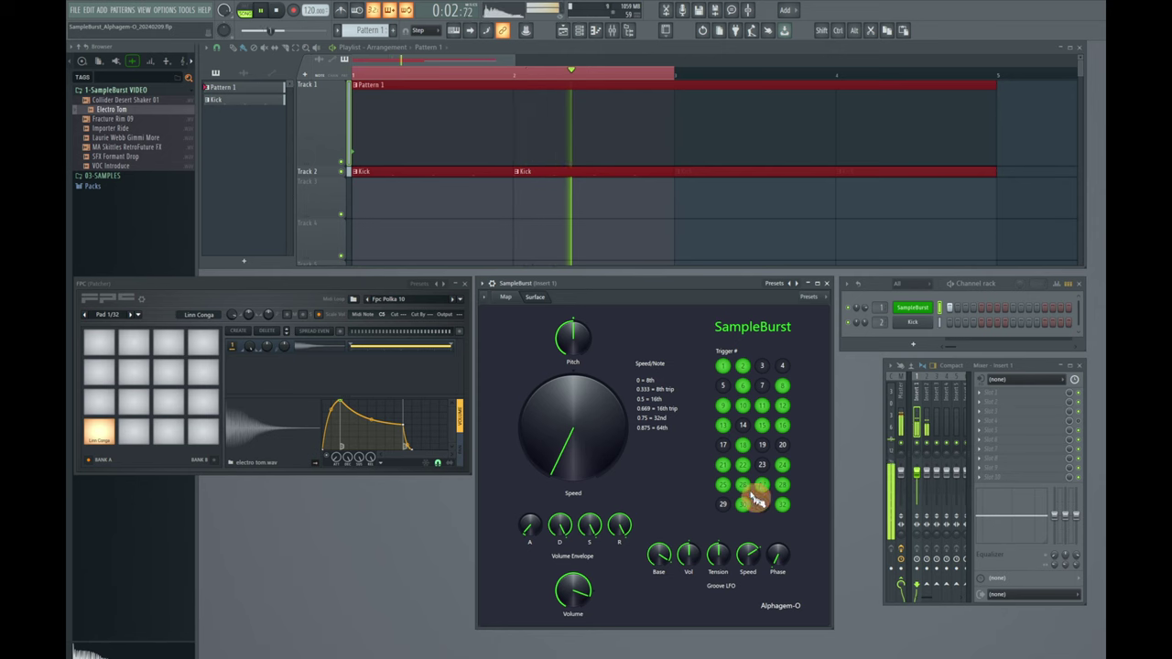
click(761, 505)
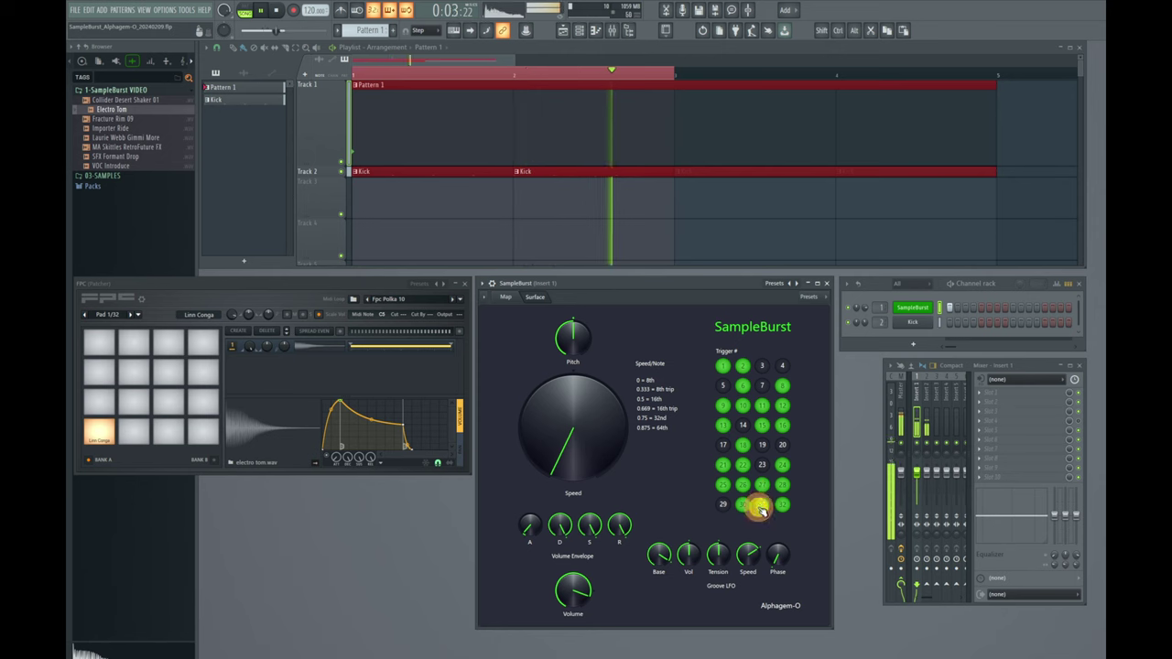
Set the exact value of SampleBurst's Speed knob to 0.333 for eighth-note triplets.
right_click(563, 422)
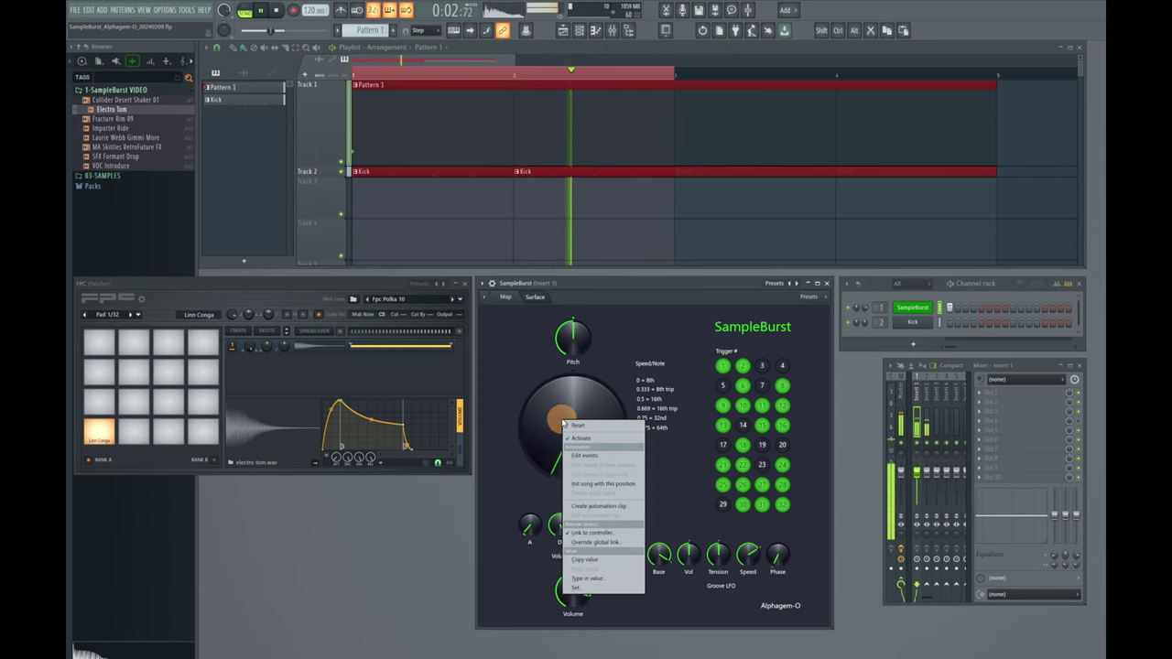
click(579, 579)
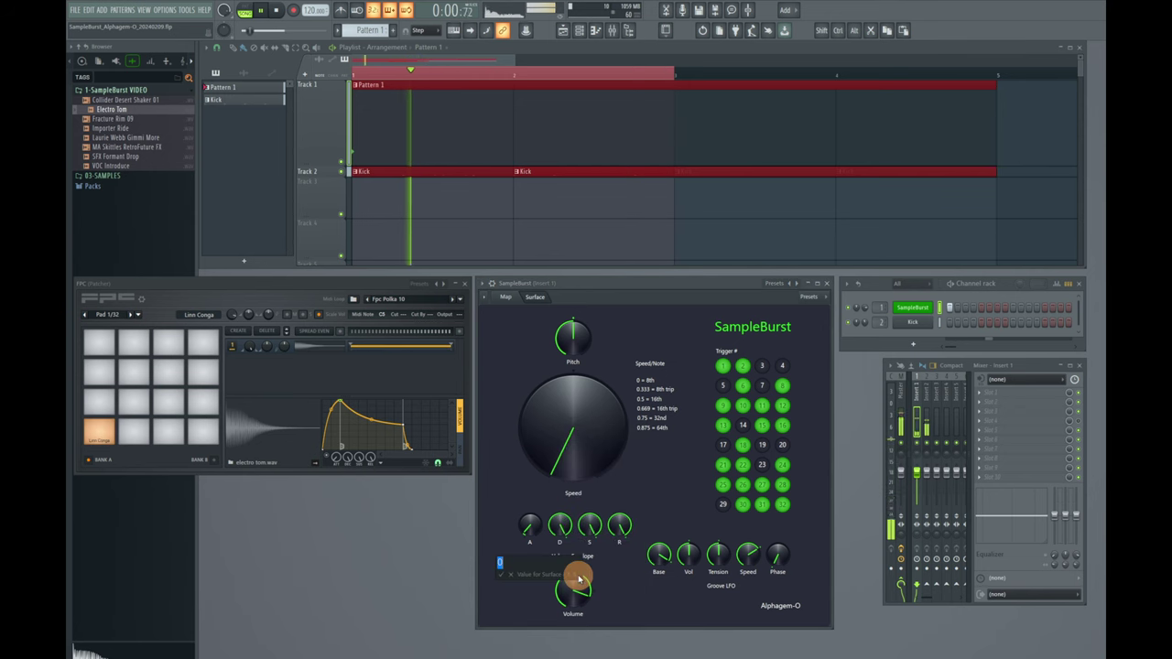
text(0)
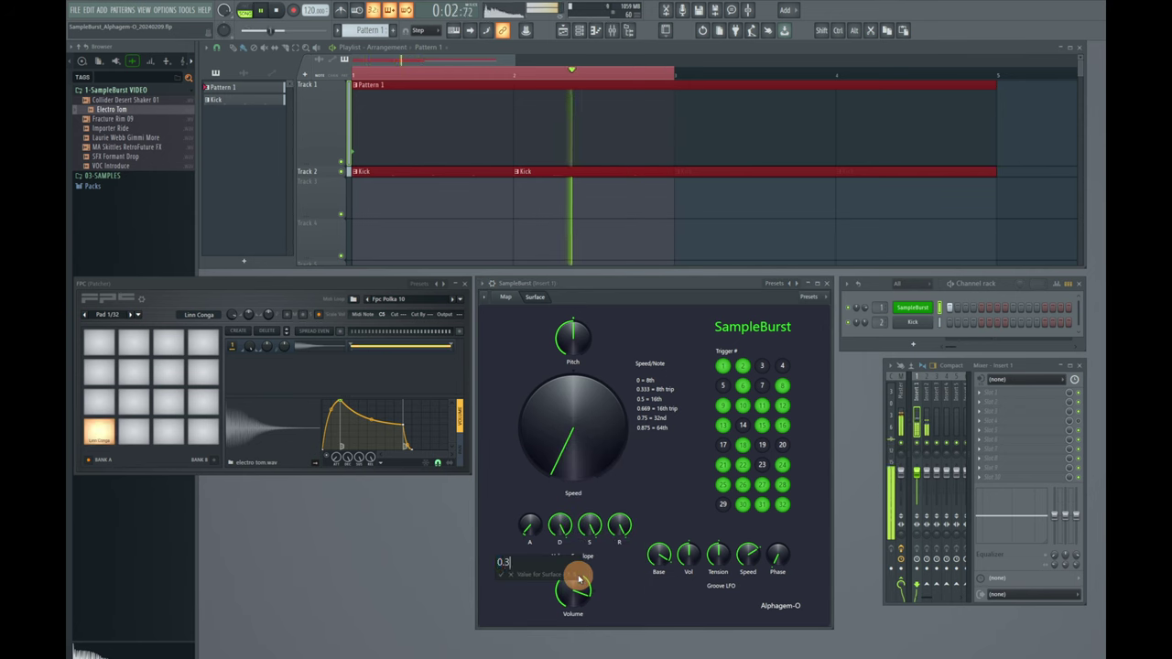
key(Return)
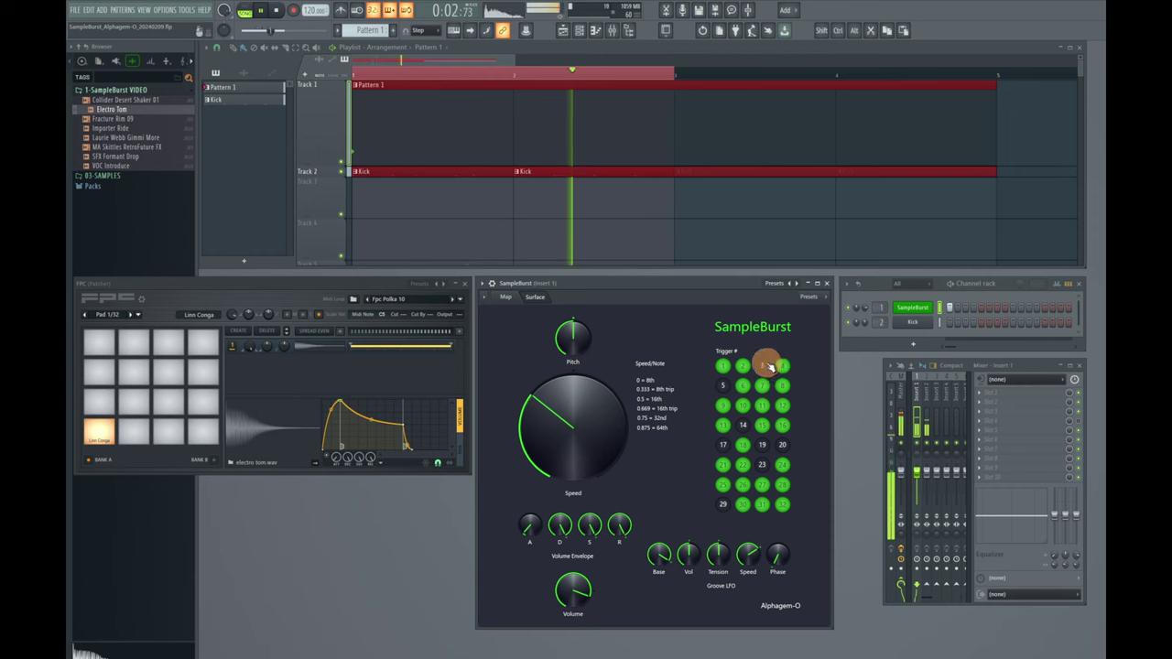
Turn triggers 3, 4, 5, 14, 17, 19 and 23 on and switch triggers 7, 12 and 16 off.
click(761, 445)
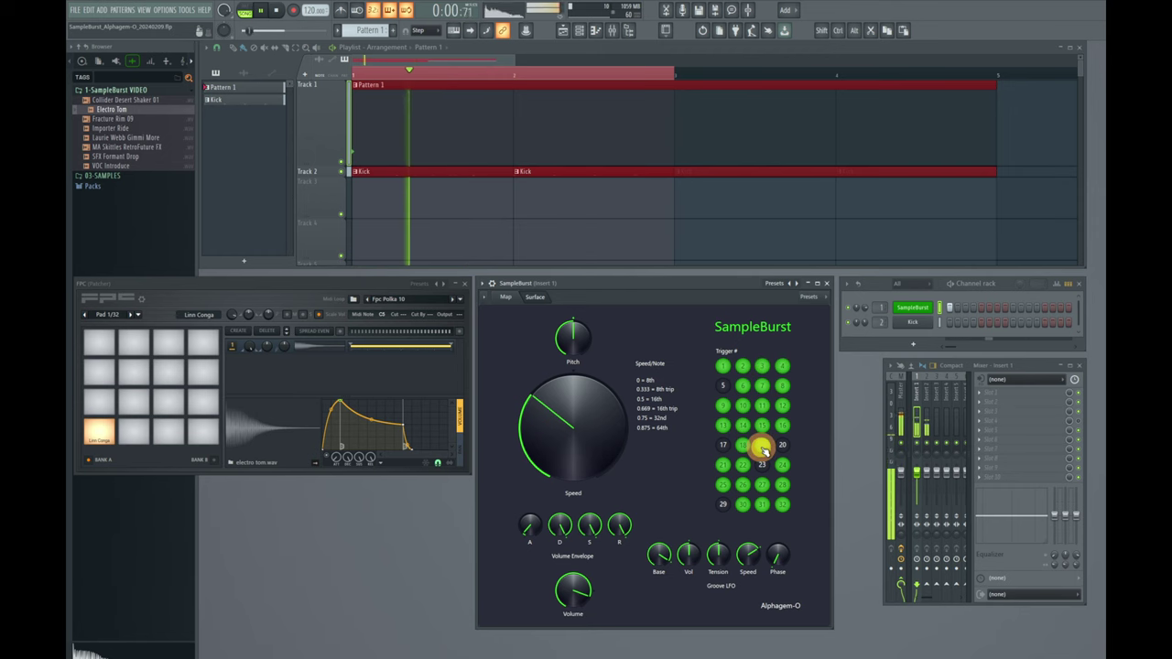
click(761, 466)
click(724, 445)
click(722, 386)
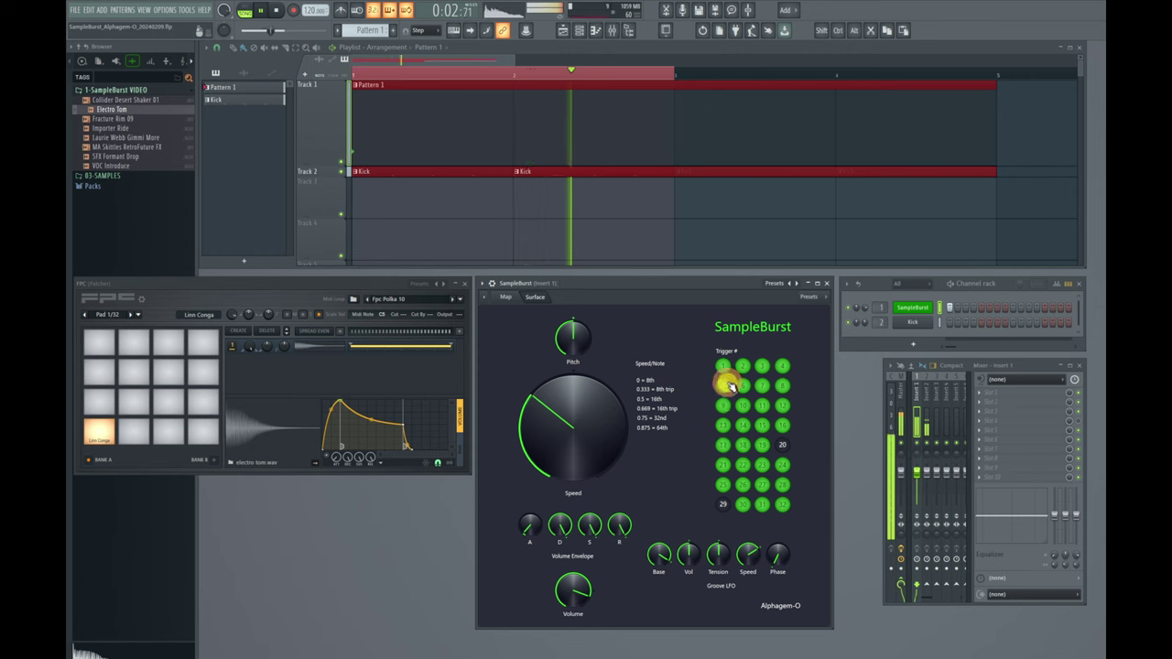
click(783, 425)
click(783, 406)
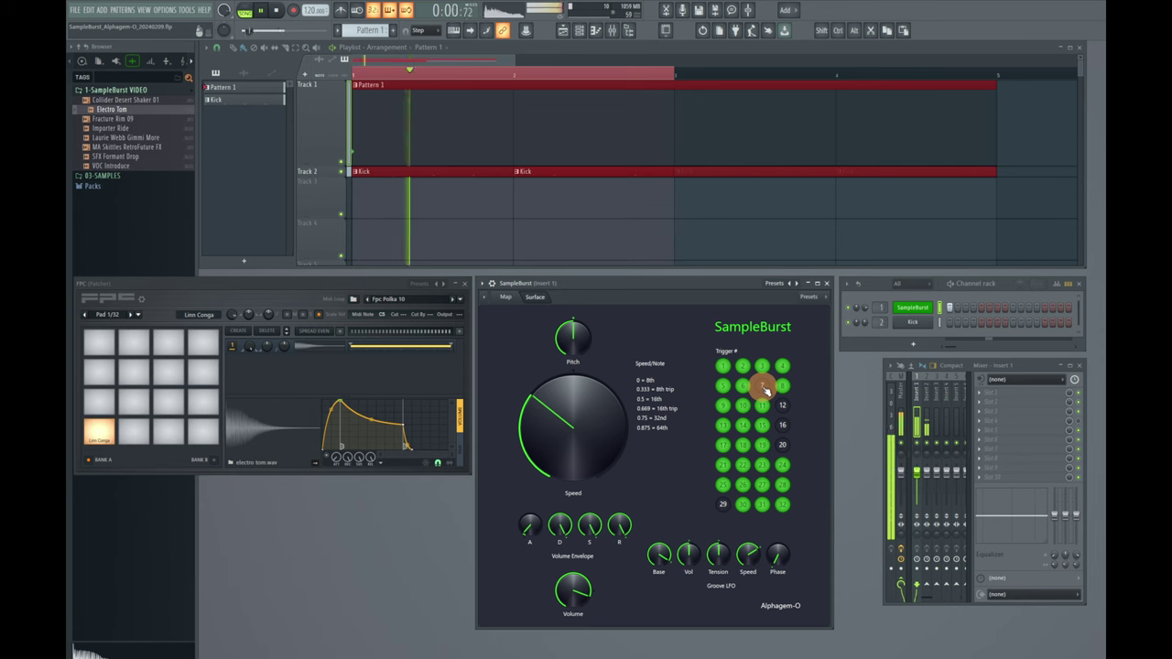
click(766, 389)
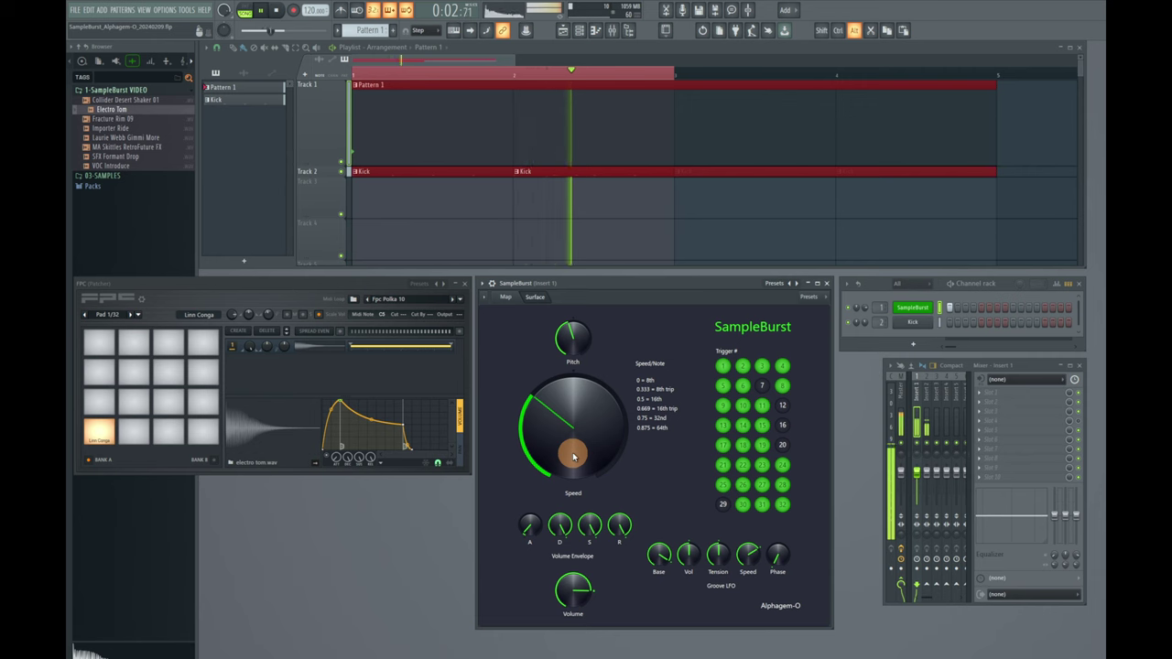
Reset the Speed knob to its 0.5 default and load the Fracture Rim 09 sample onto FPC's Linn Conga pad.
alt+click(574, 456)
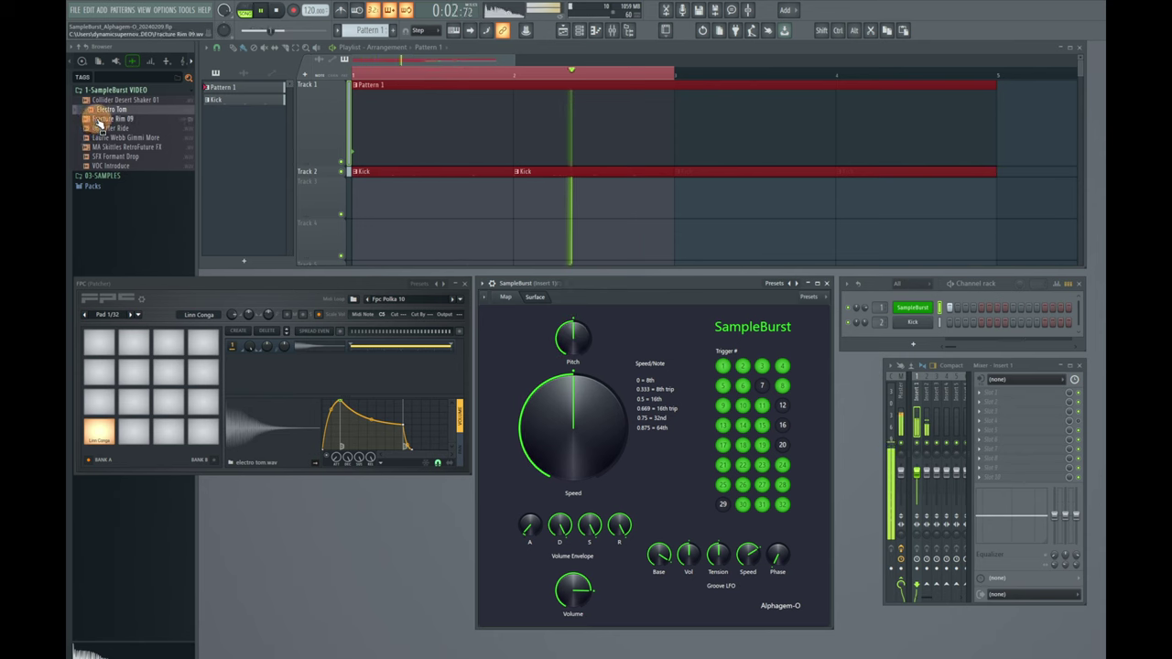
drag(101, 126, 257, 427)
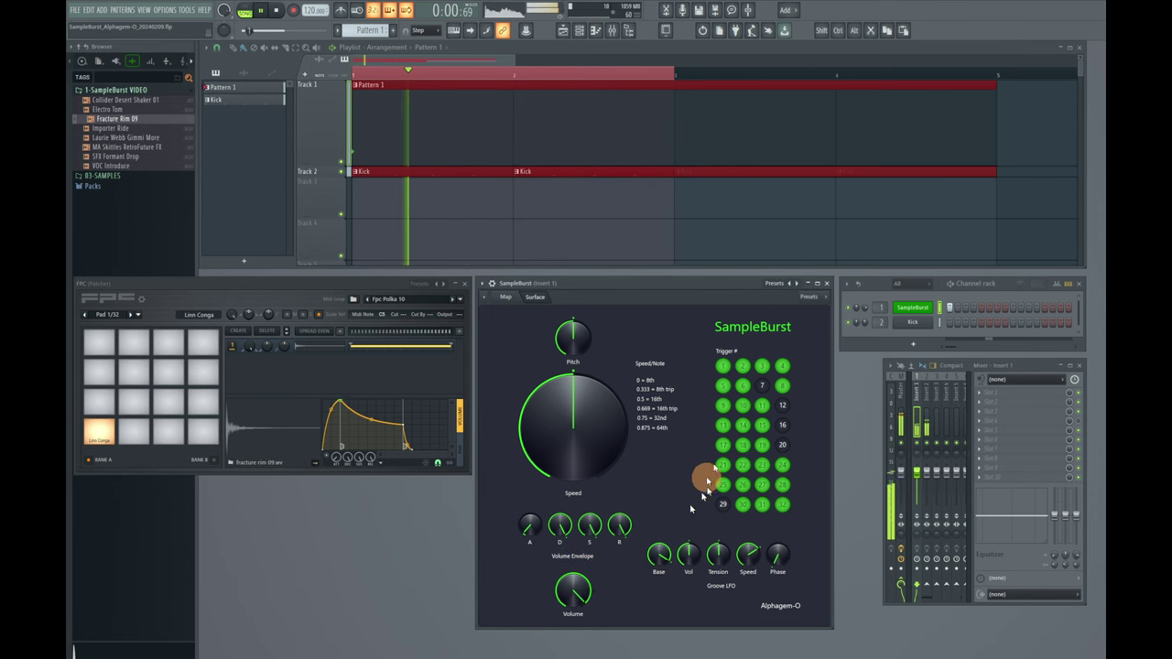
Switch off triggers 2, 3, 6, 9, 13, 18 and 28 in the SampleBurst trigger grid.
click(723, 430)
click(743, 447)
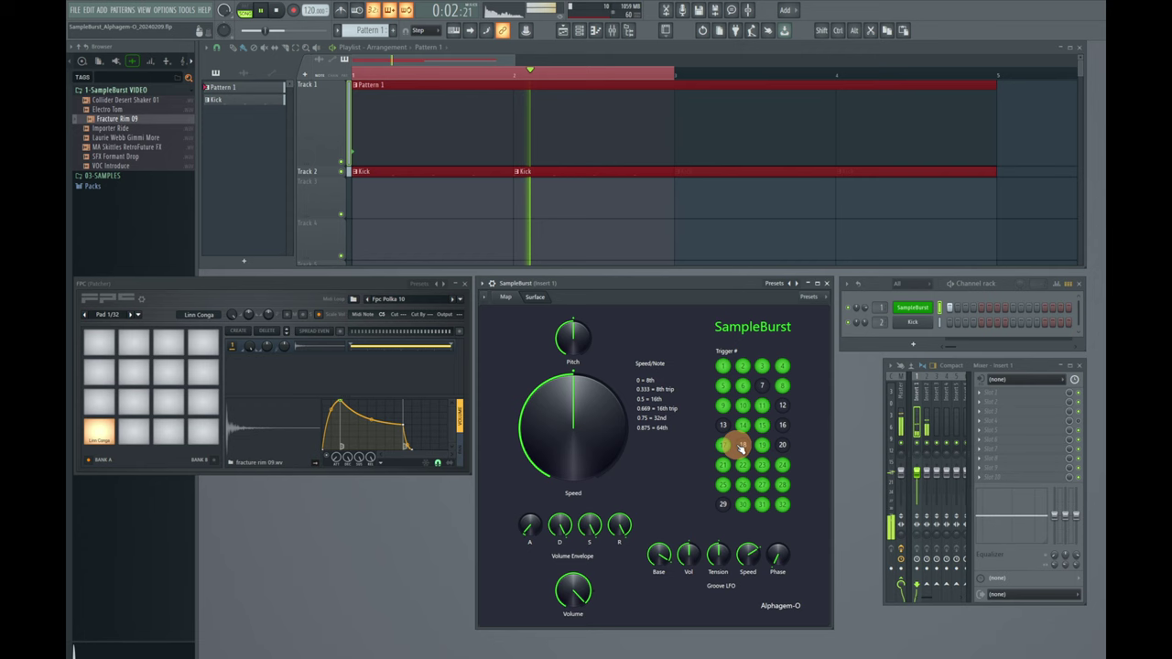
click(742, 366)
click(763, 367)
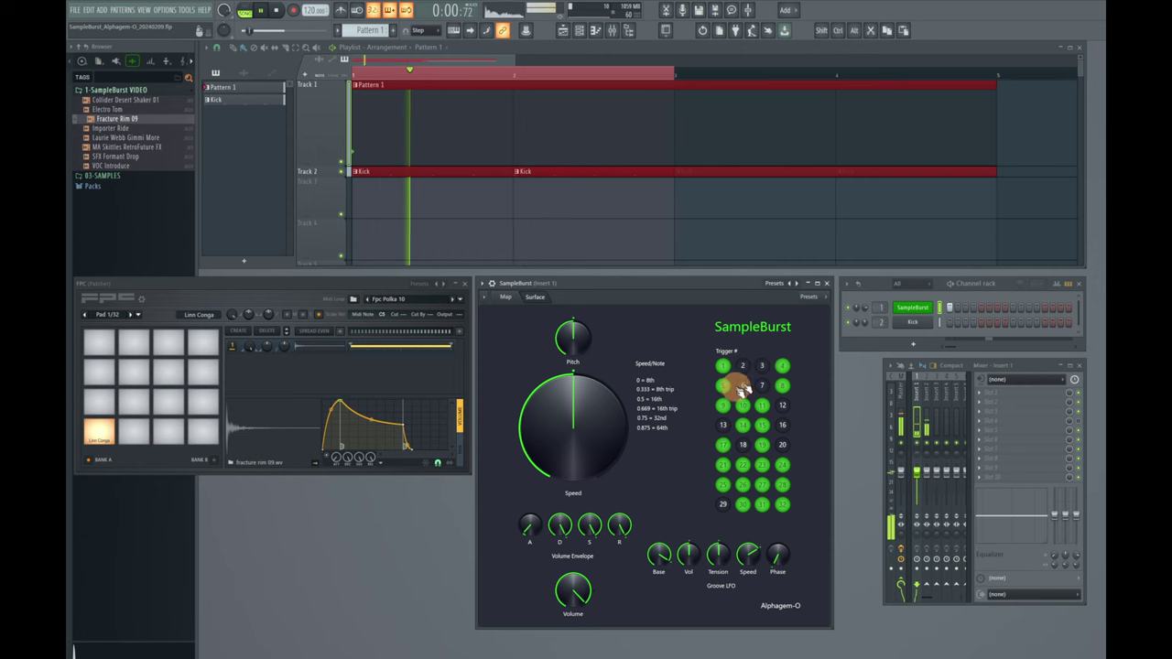
click(740, 386)
click(725, 406)
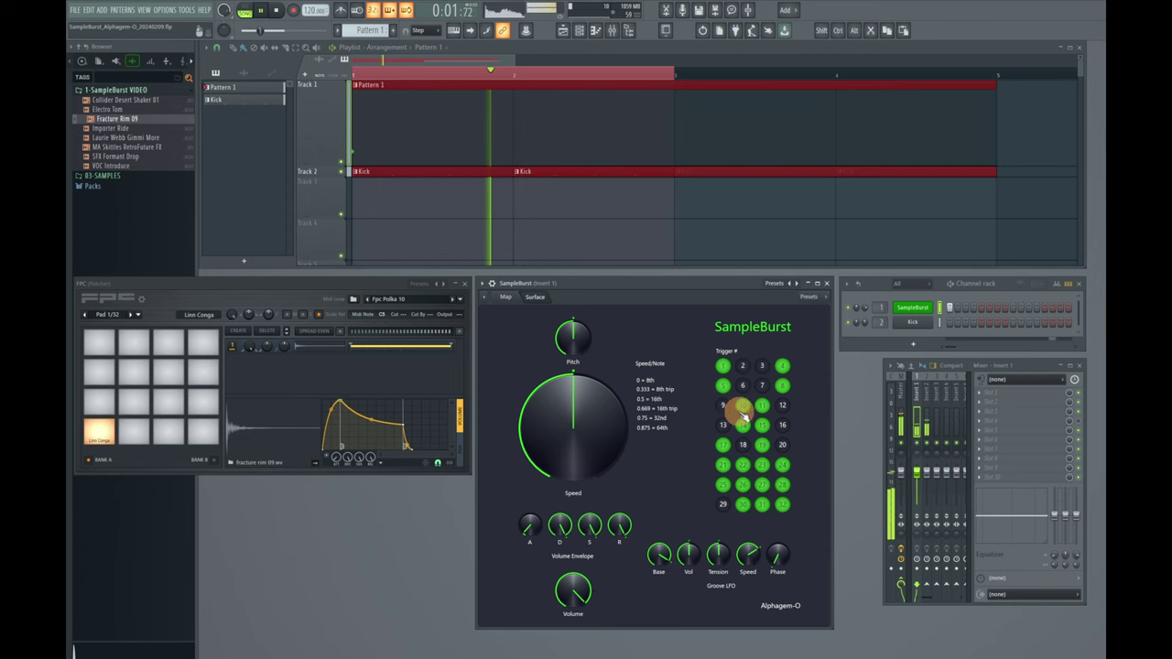
click(782, 466)
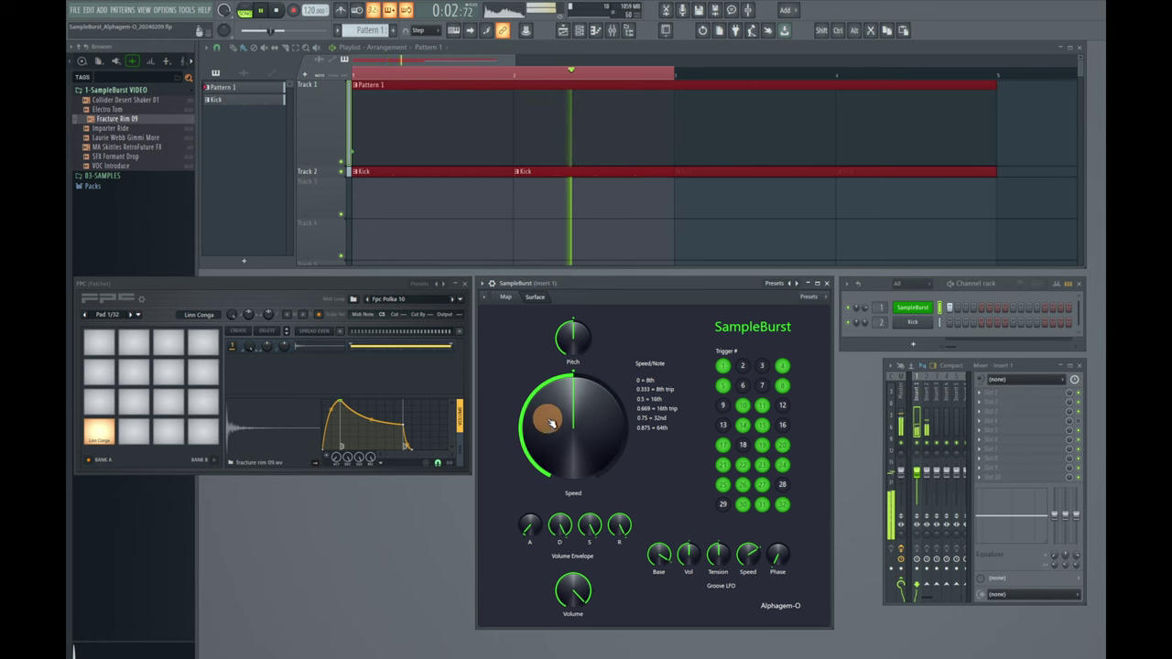
Lower SampleBurst's Speed to 0 and extend the playlist's time selection to cover bars 1 through 4.
drag(547, 418, 550, 607)
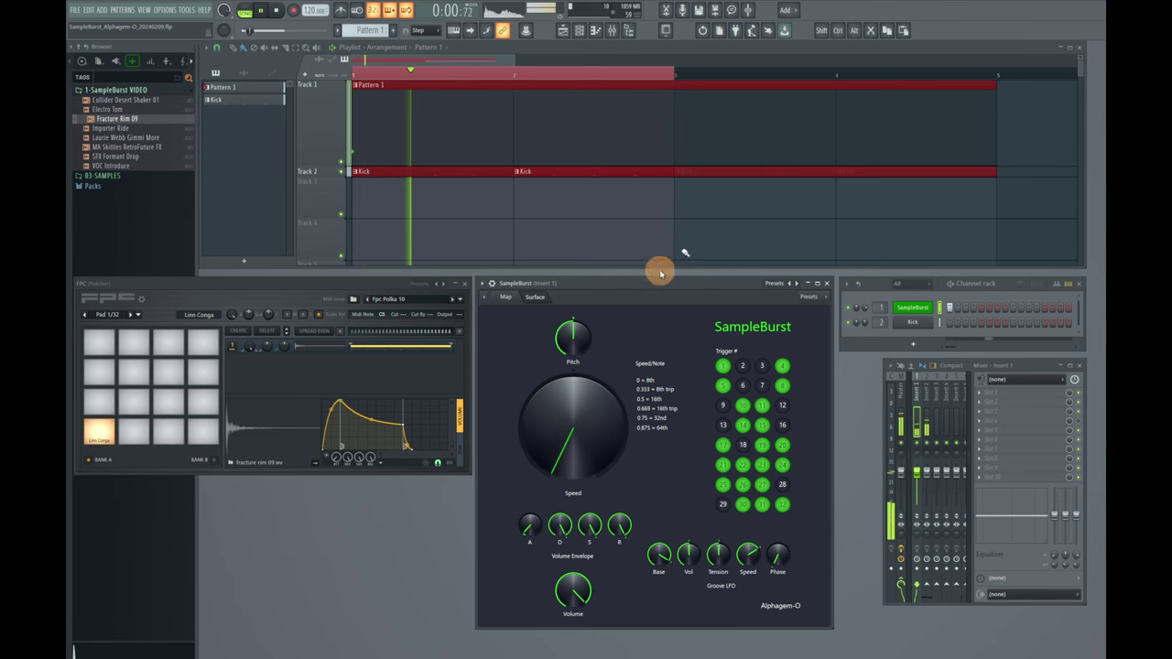
drag(993, 75, 357, 73)
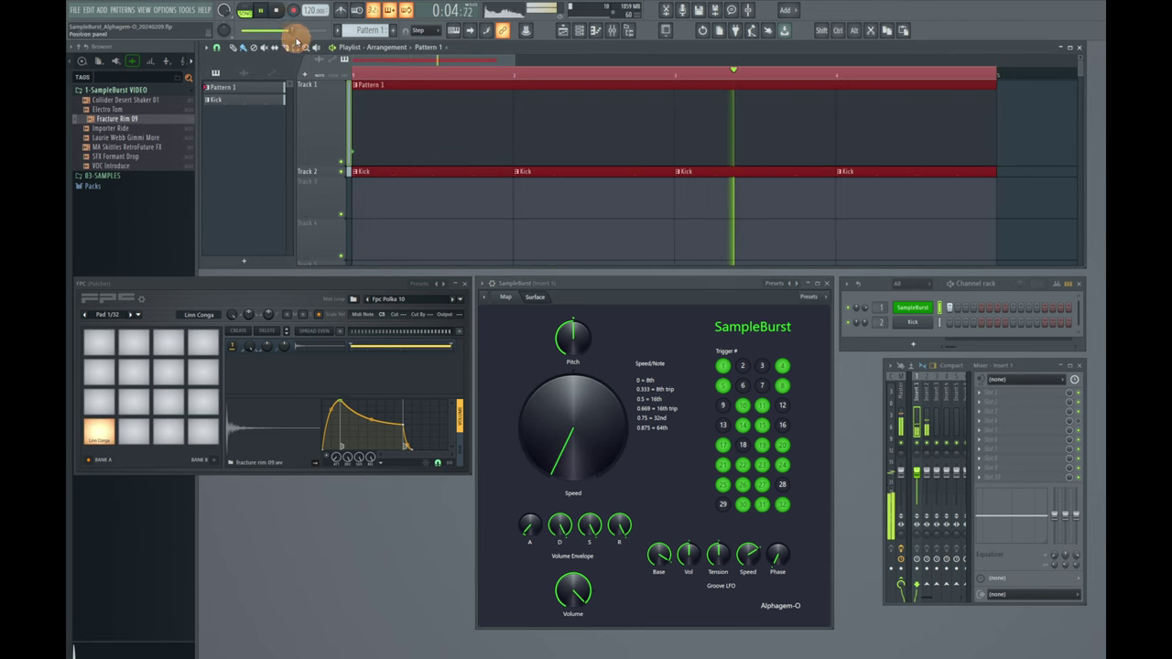
Turn on every trigger that is still off so that all 32 SampleBurst triggers are active.
click(762, 365)
click(742, 386)
click(762, 385)
click(744, 405)
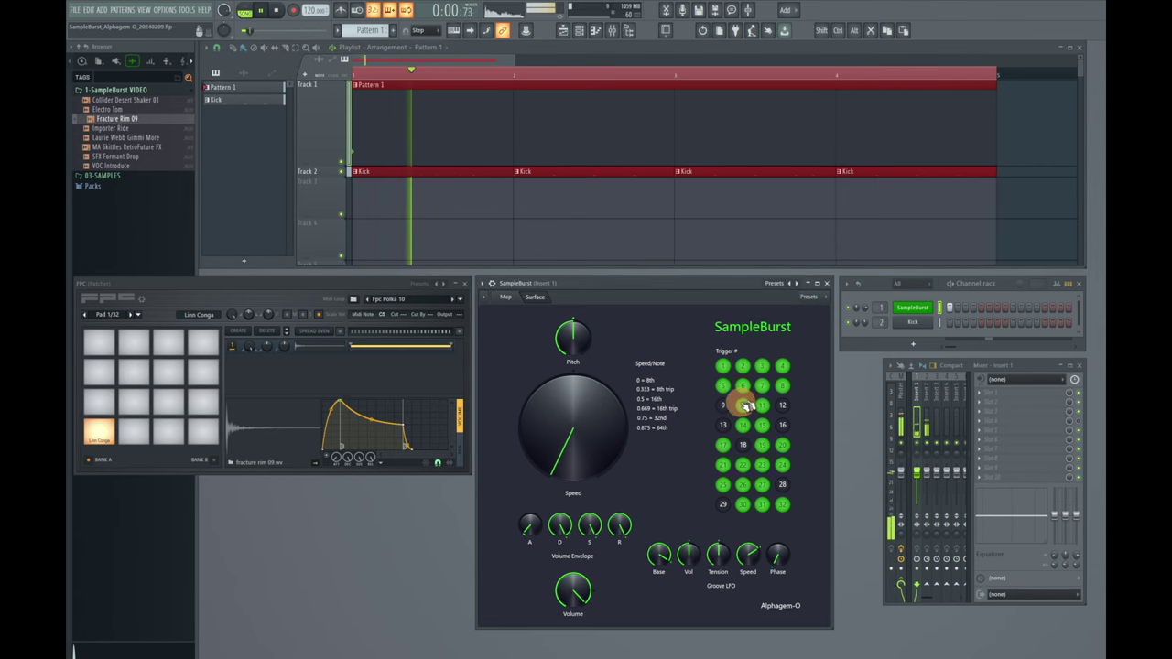
click(723, 405)
click(782, 405)
click(723, 425)
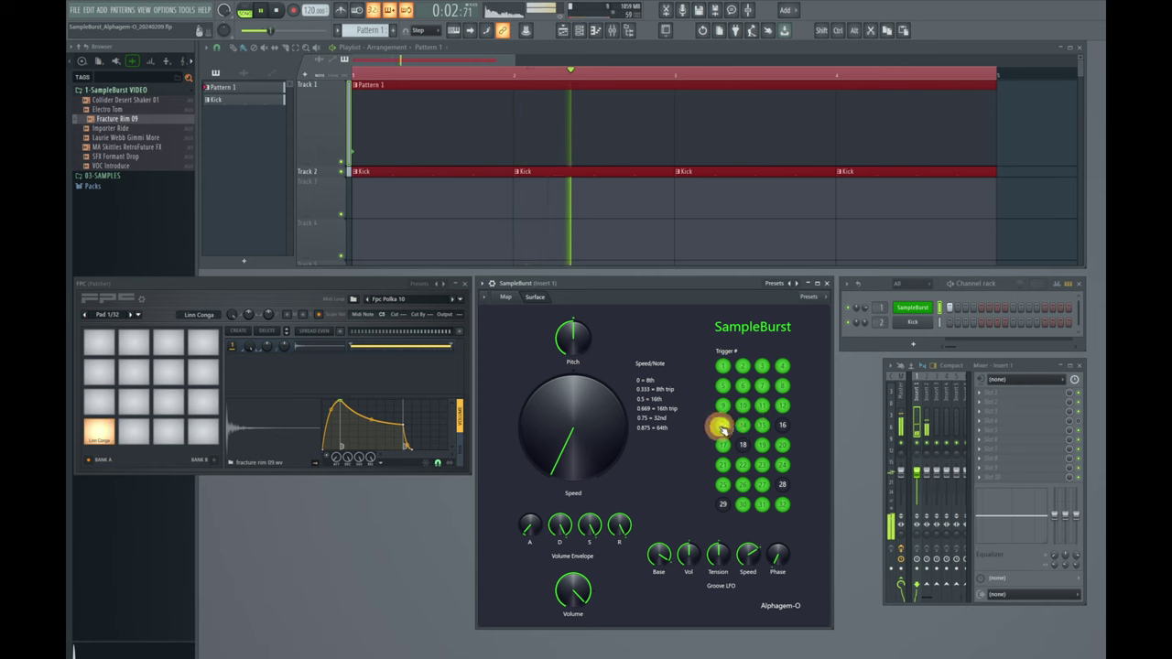
click(783, 425)
click(743, 445)
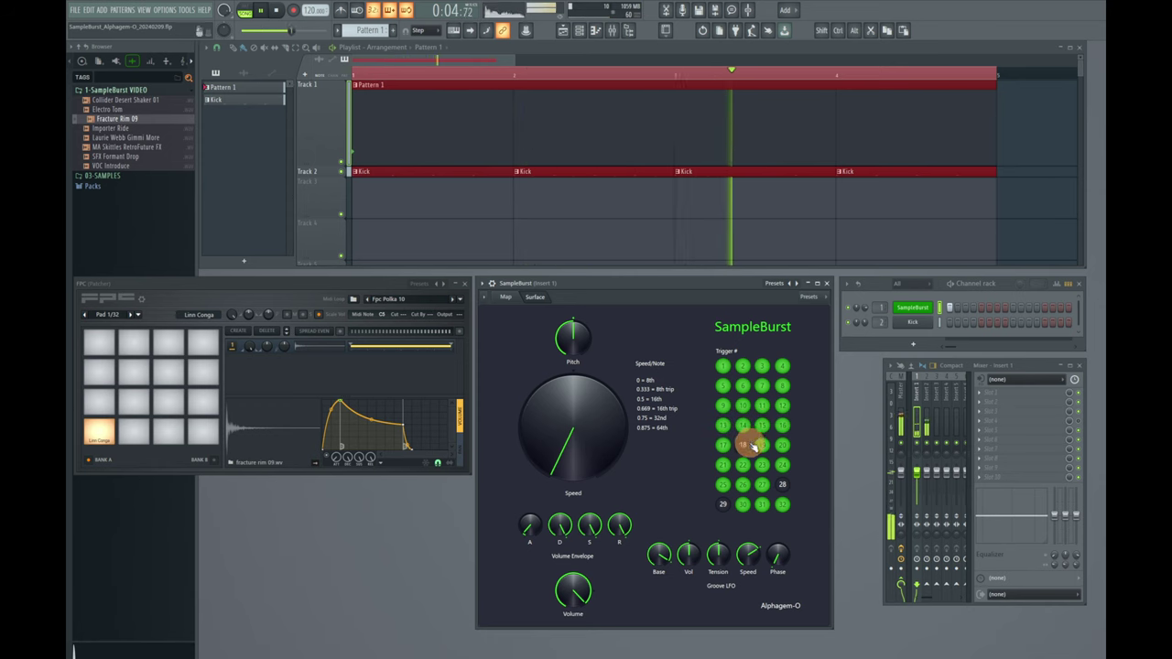
click(782, 485)
click(723, 504)
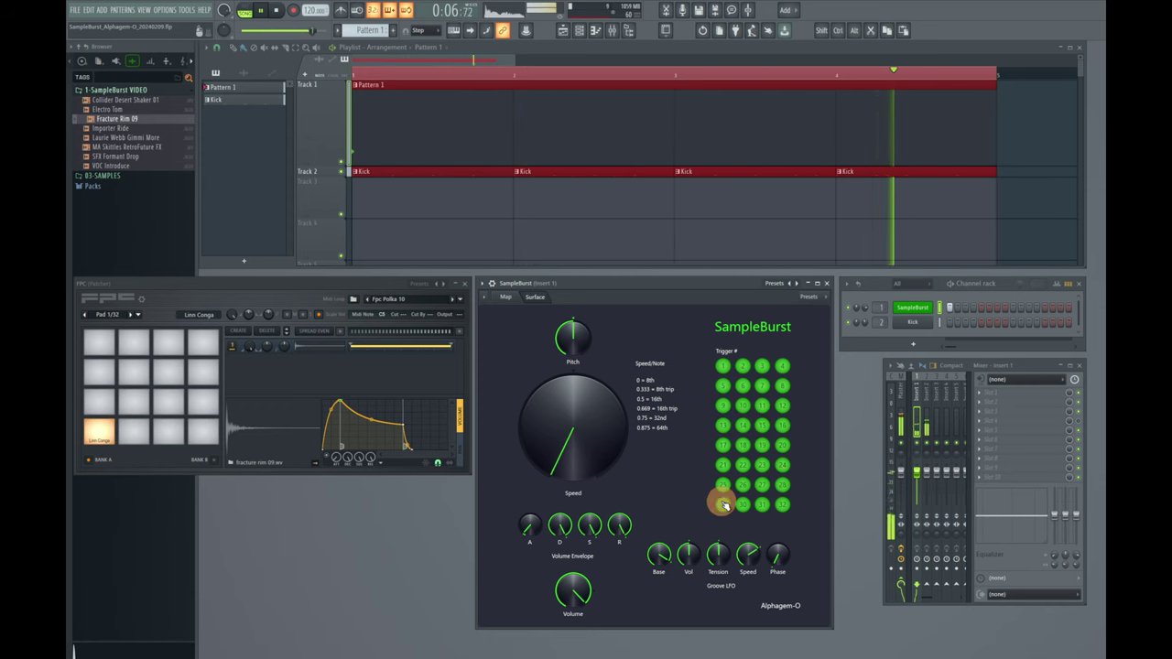
Switch off triggers 4, 11, 18 and 27 in the otherwise full SampleBurst trigger grid.
click(783, 368)
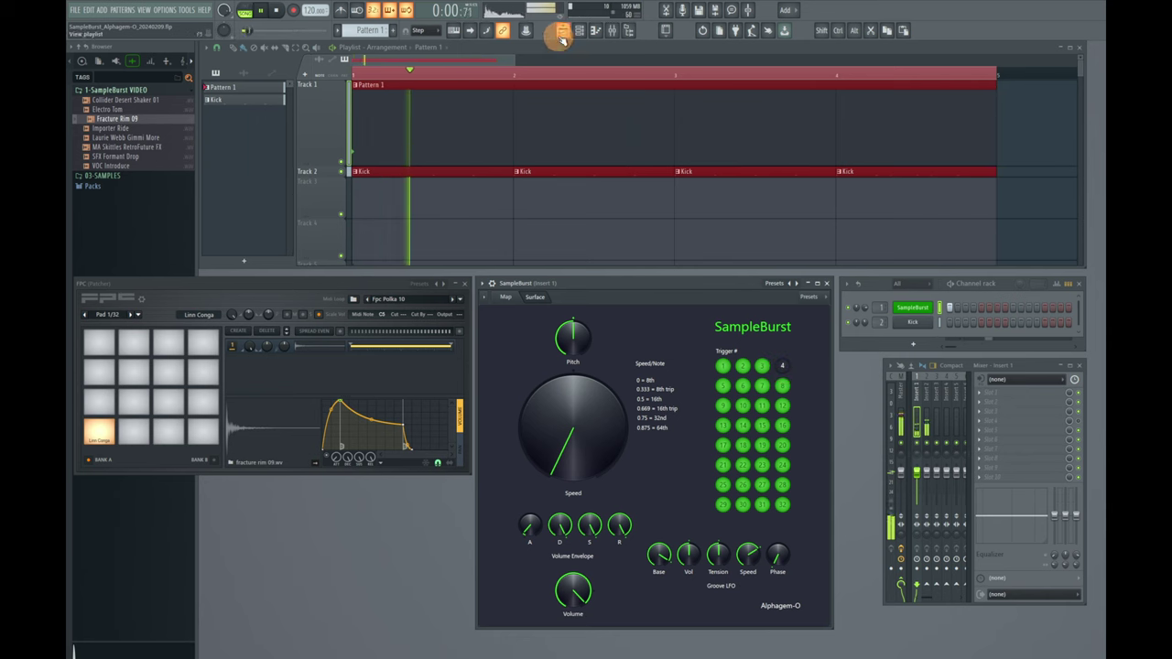
click(763, 405)
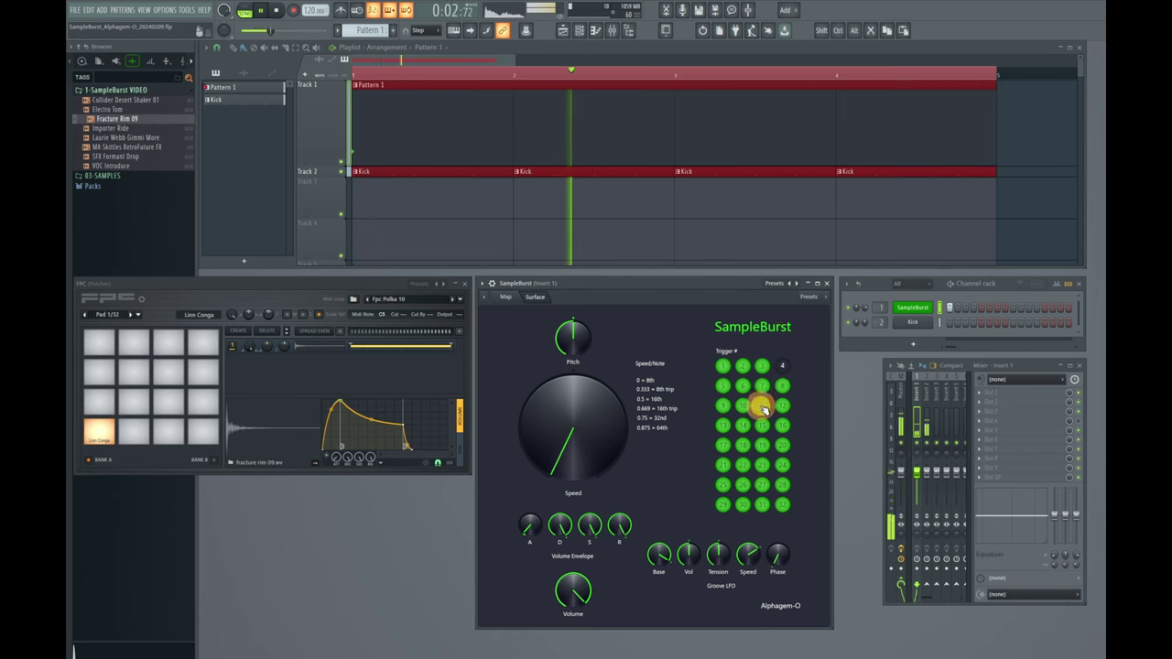
click(742, 445)
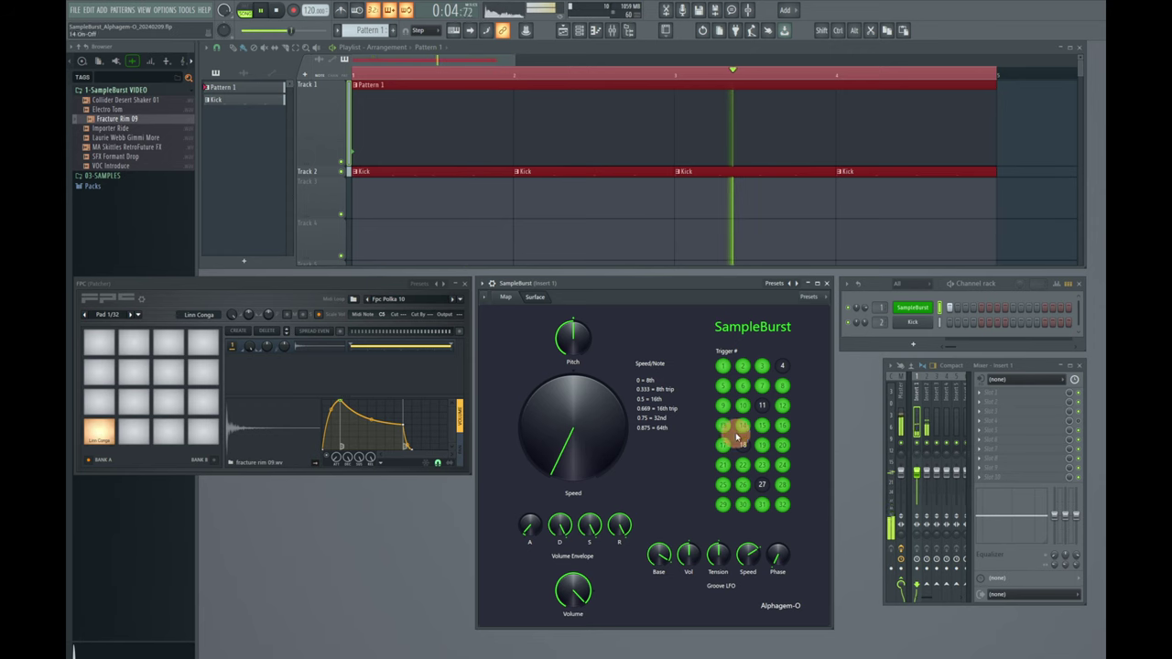
Switch off SampleBurst triggers 25 and 5 and shorten the playlist's time selection to bar 1 only.
click(722, 484)
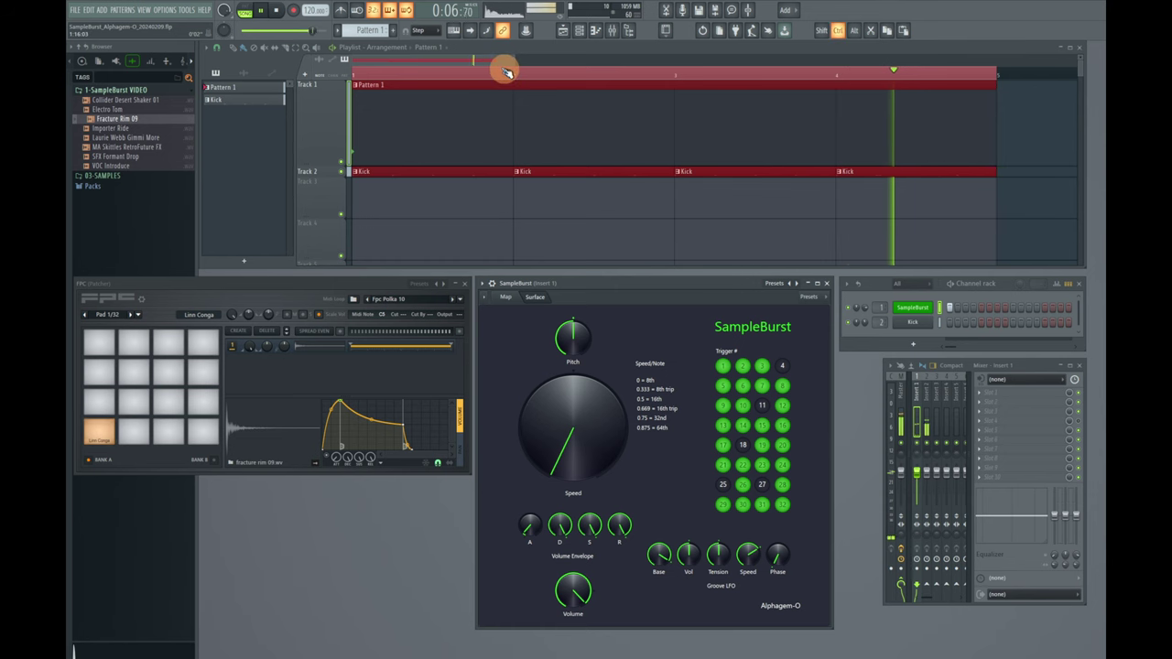
drag(508, 73, 323, 50)
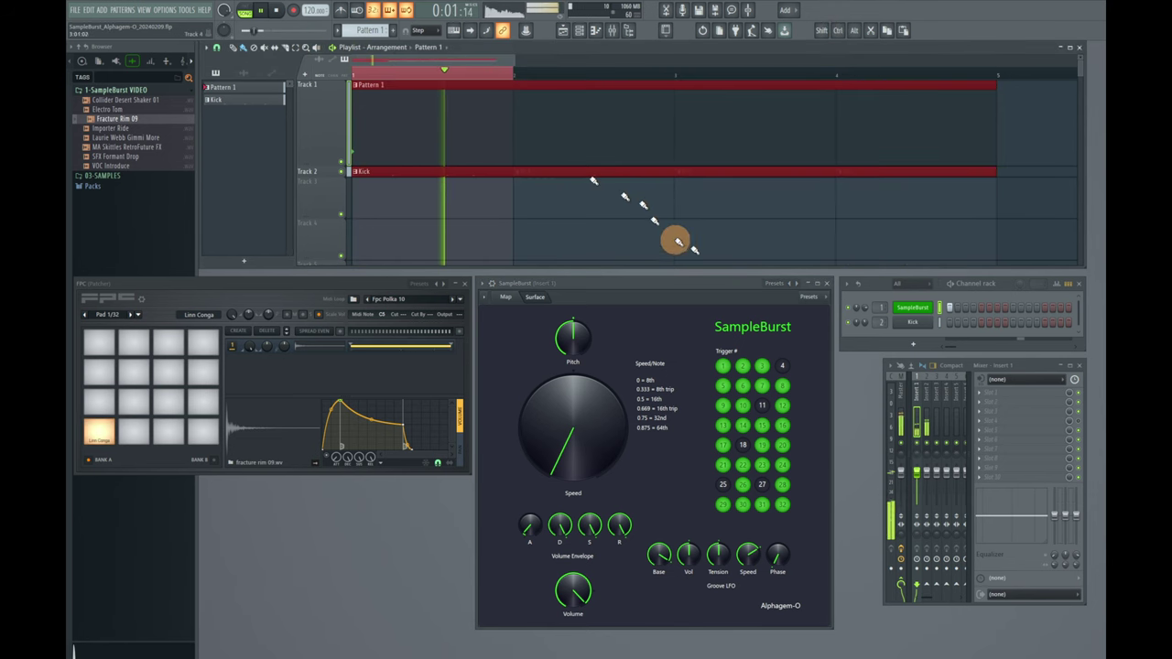
click(723, 386)
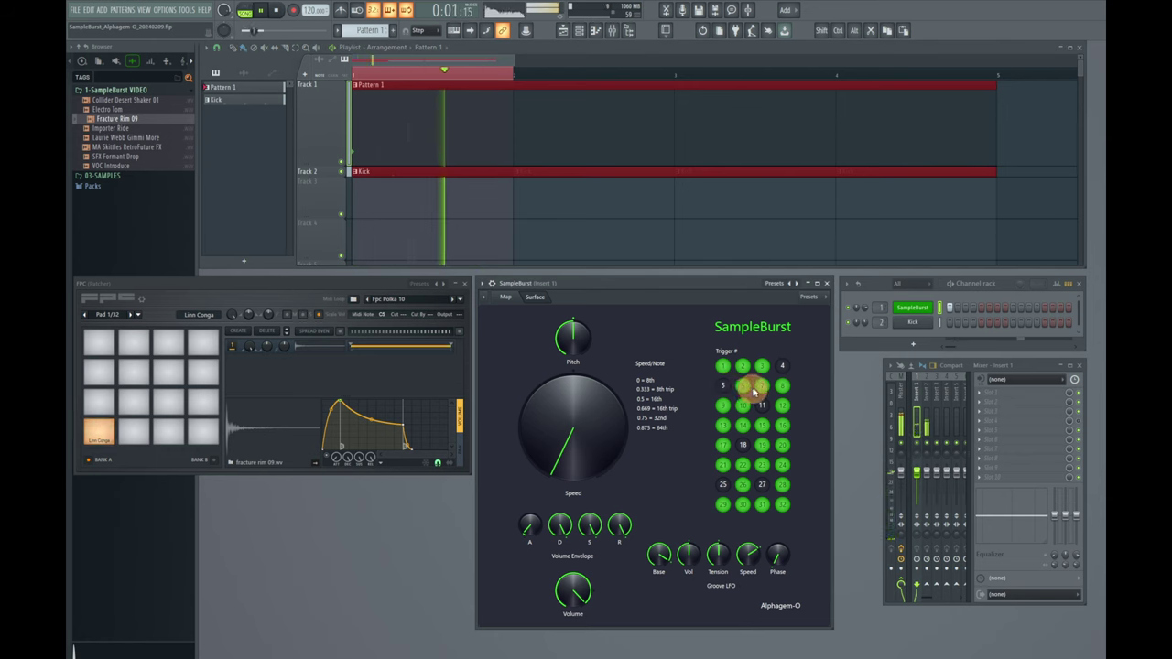
Raise SampleBurst's Speed to 0.5 and load the Importer Ride sample into the FPC pad with an adjusted volume envelope.
click(595, 426)
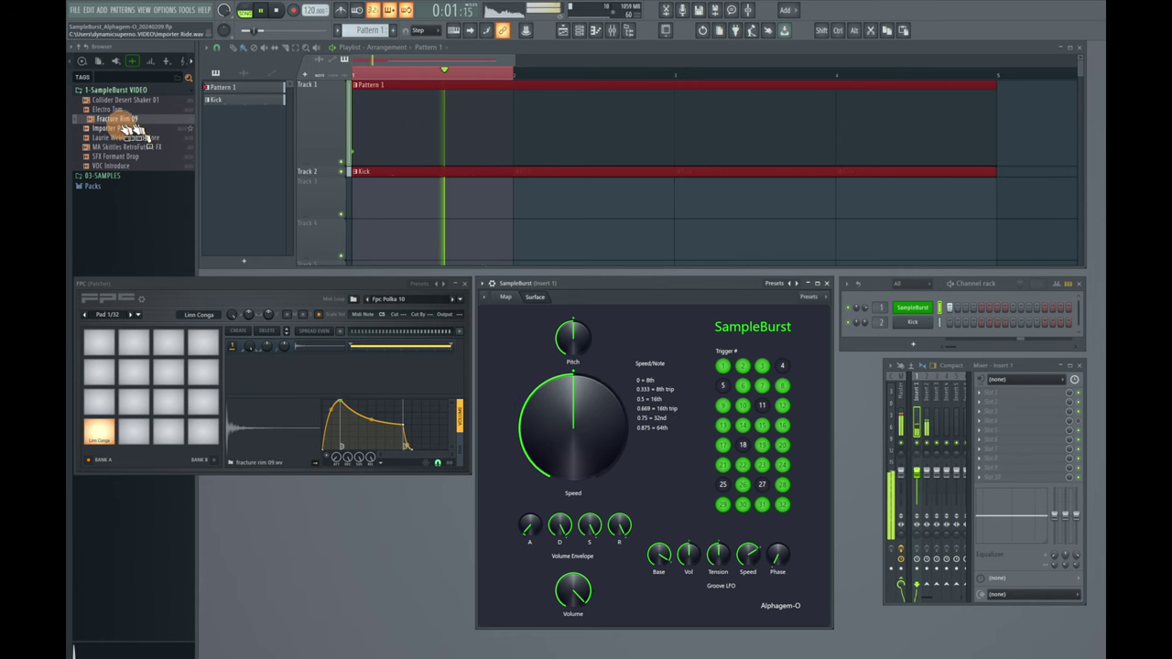
drag(122, 129, 268, 442)
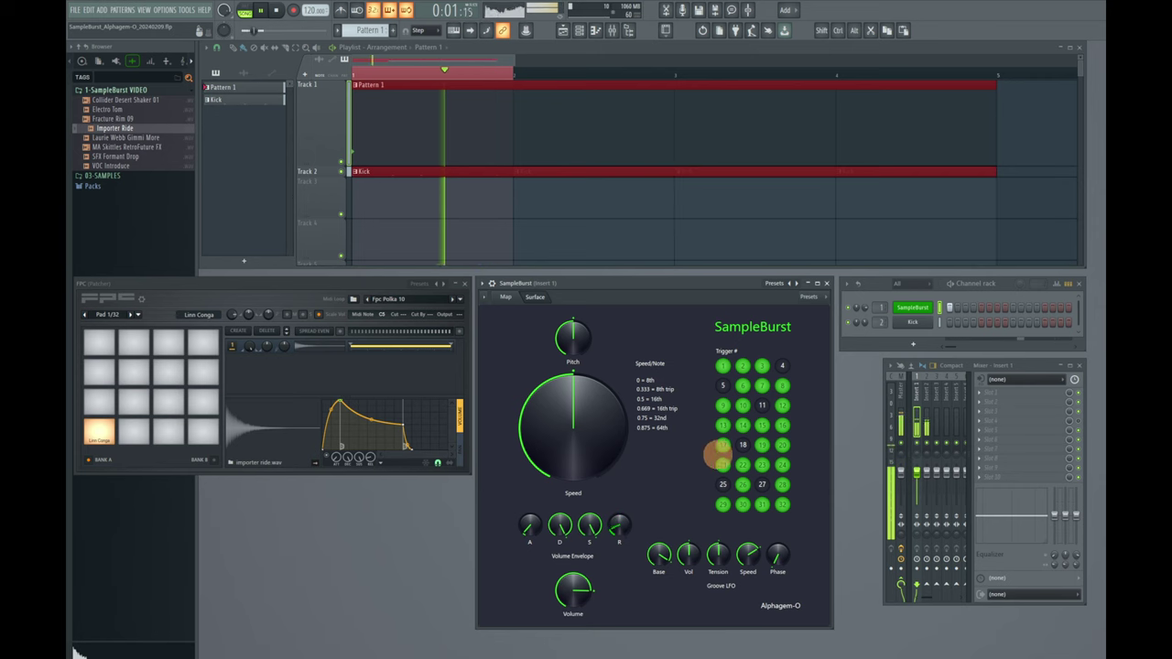
click(530, 524)
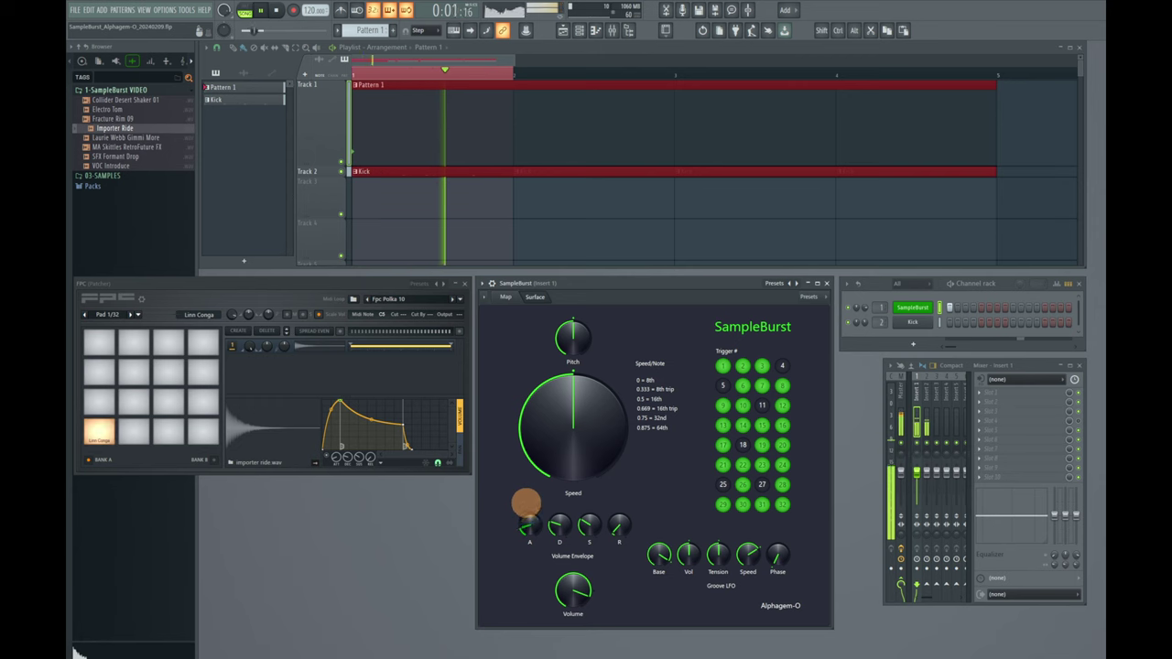
Switch off triggers 2, 3, 6, 9, 13 and 15 in the SampleBurst trigger grid.
click(766, 425)
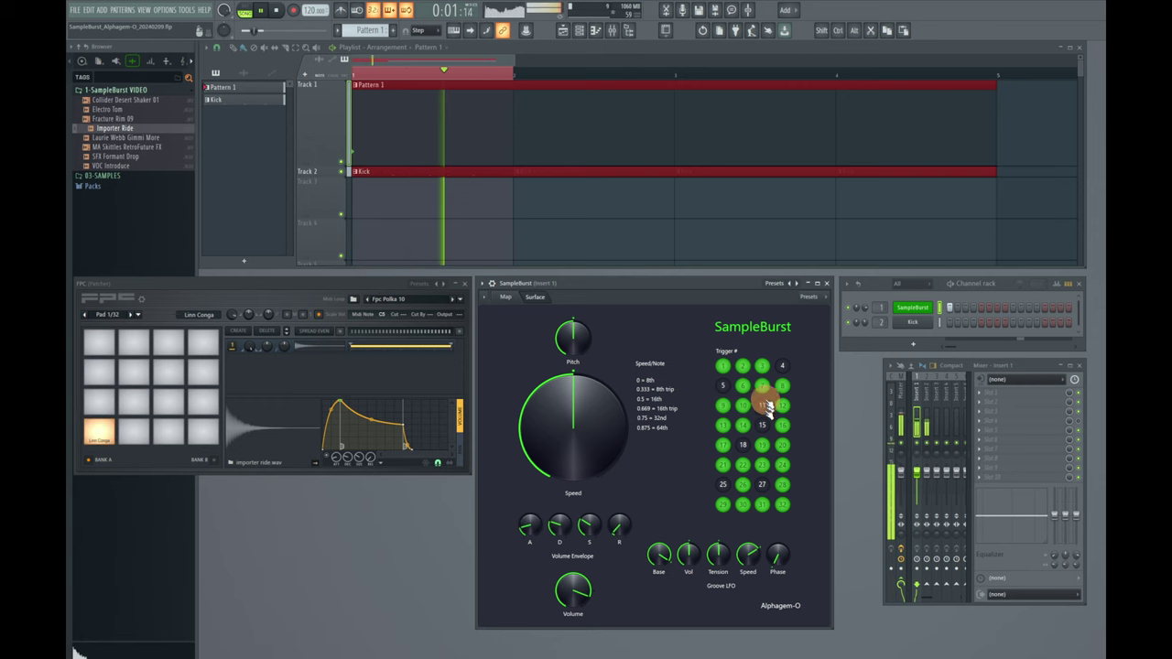
click(766, 391)
click(746, 390)
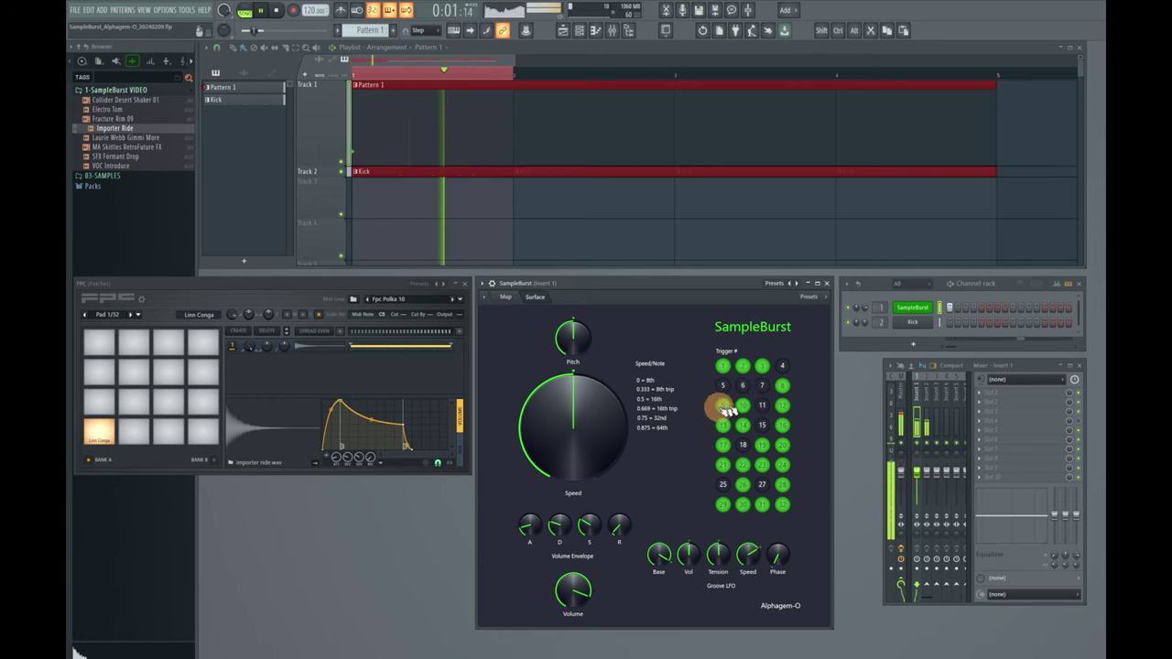
click(722, 423)
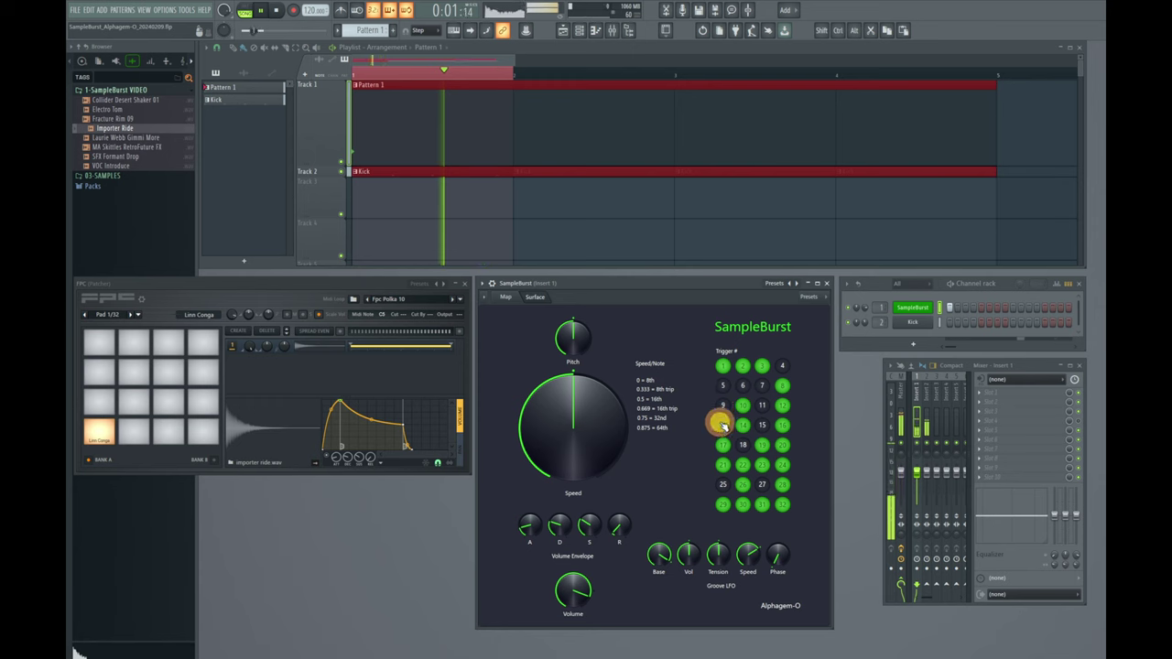
click(746, 367)
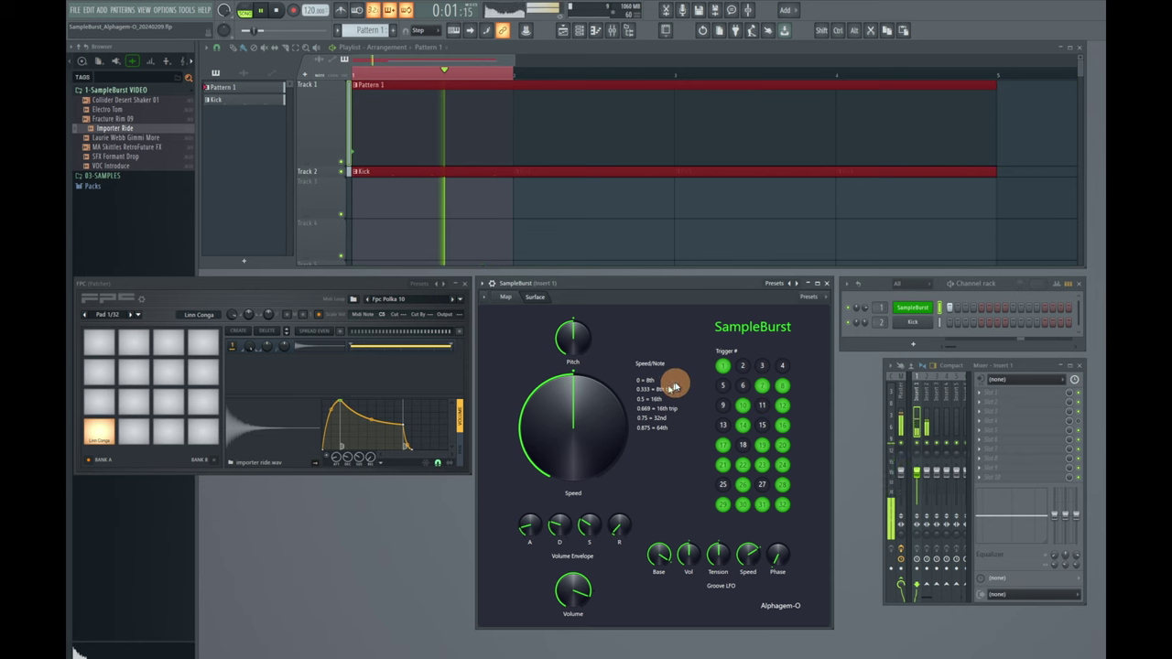
Set SampleBurst's Speed to exactly 0.75 for 32nd notes.
right_click(581, 415)
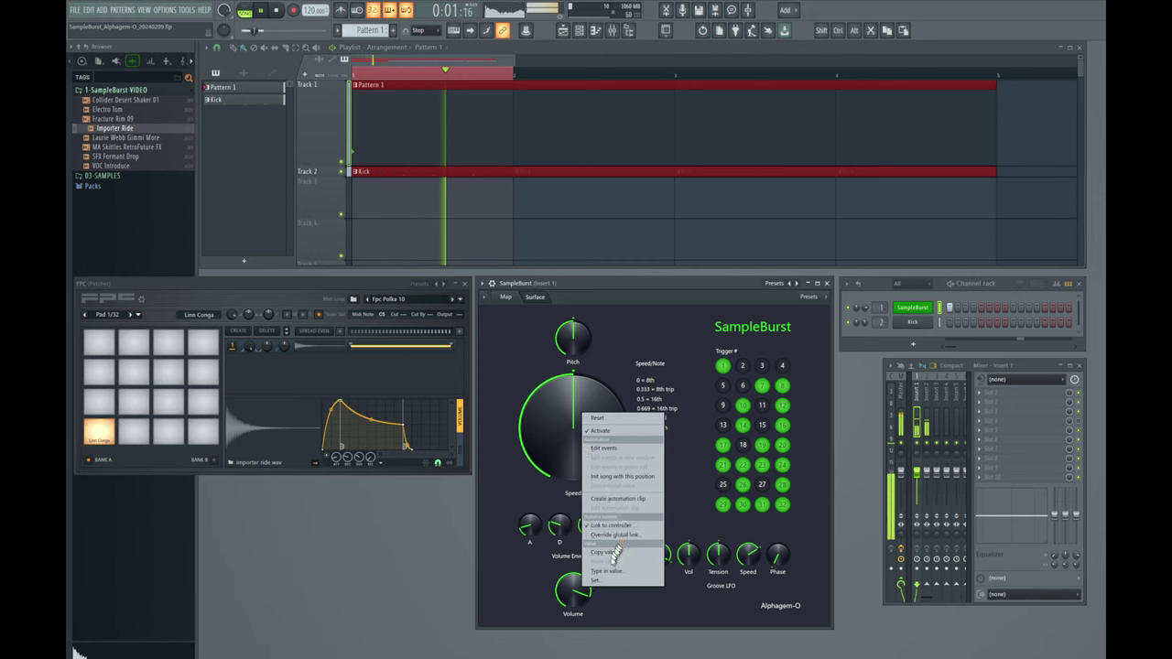
click(603, 571)
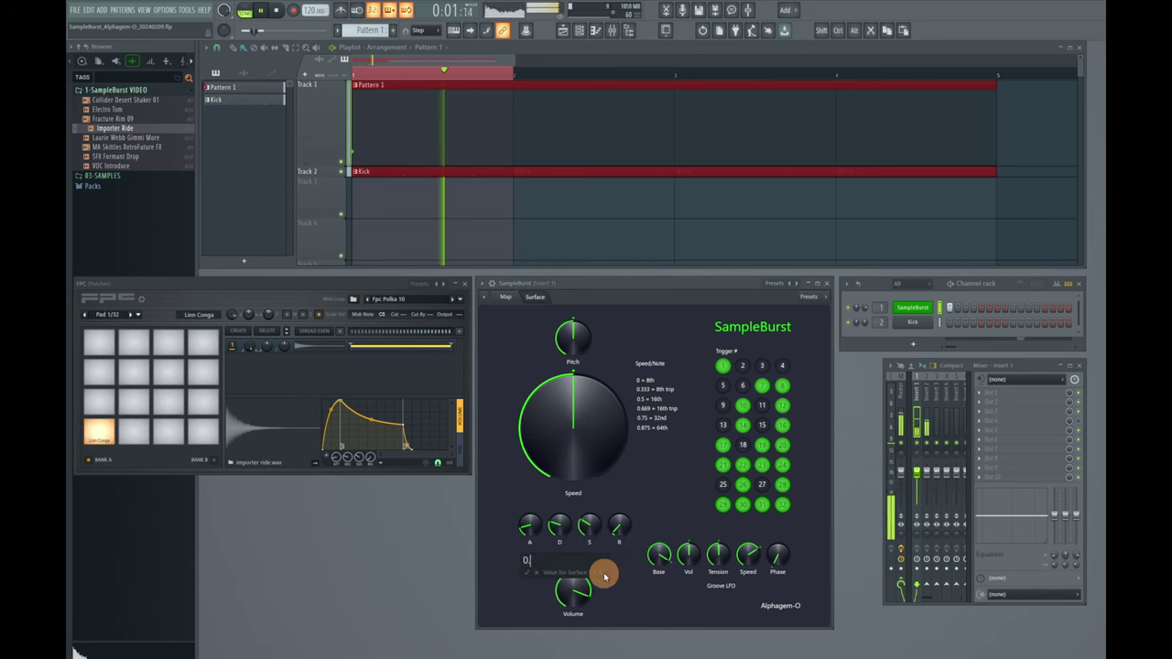
text(0.75)
key(Return)
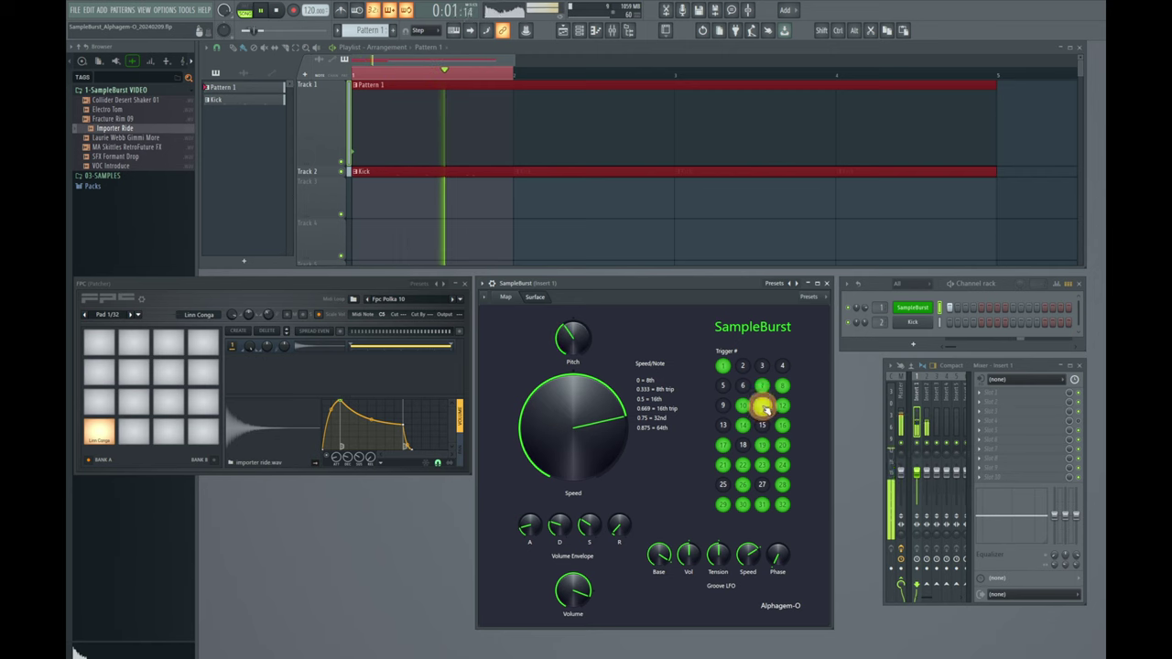
Turn triggers 2 to 6, 9 and 11 back on, and reset SampleBurst's Pitch and Speed to their defaults.
mouse_move(723, 391)
mouse_down()
mouse_move(740, 388)
mouse_move(740, 366)
mouse_move(764, 369)
mouse_up()
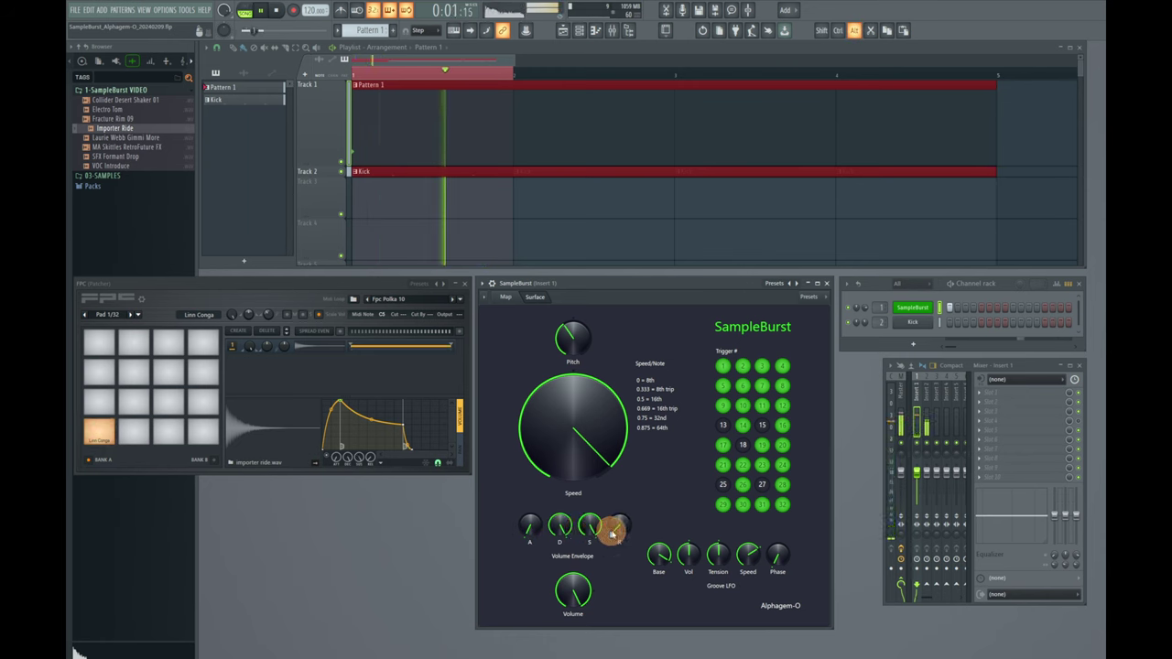
drag(599, 486, 586, 438)
alt+click(575, 340)
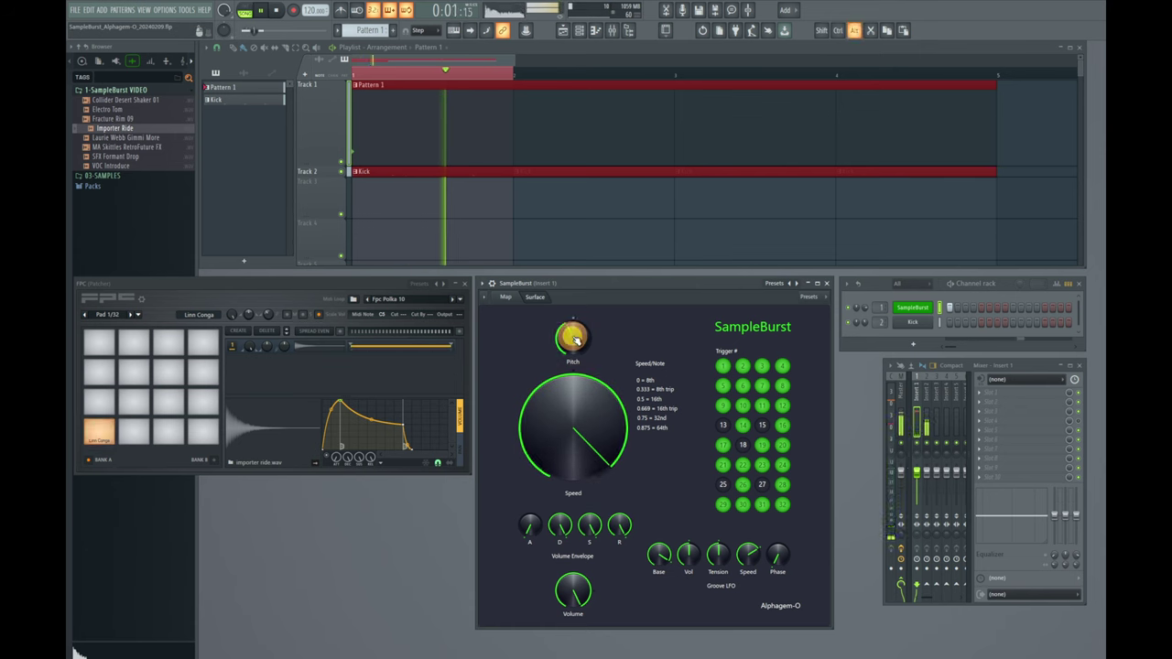
alt+click(603, 447)
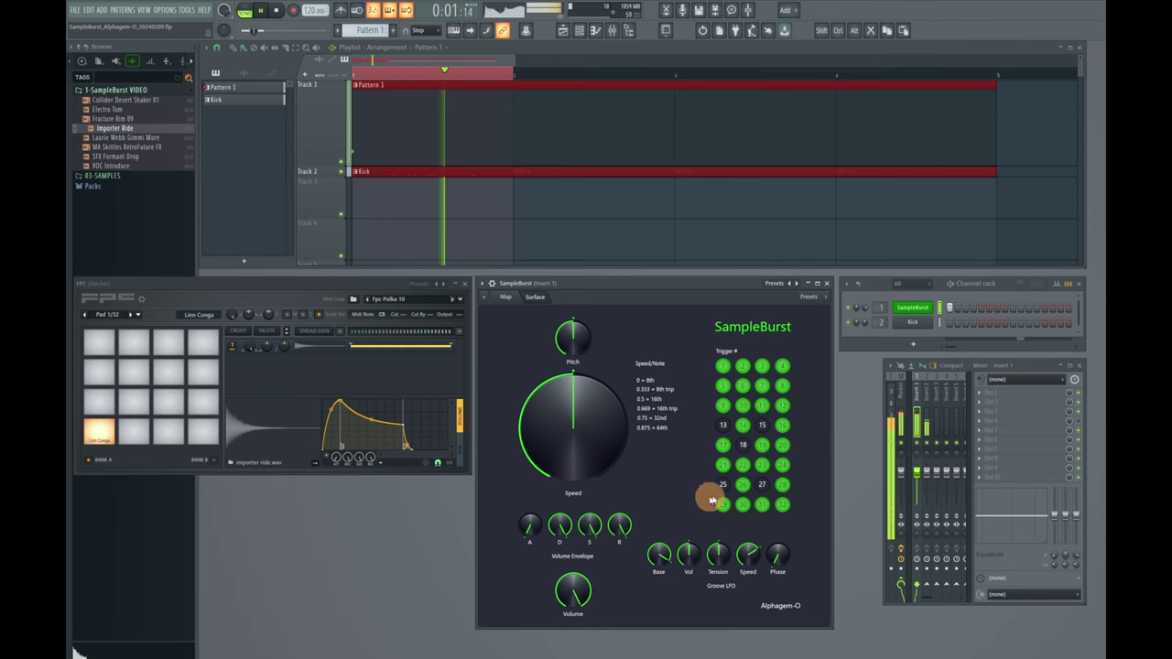
Load the Gimmi More vocal sample into the FPC pad and switch off SampleBurst triggers 2, 6 and 20.
click(122, 139)
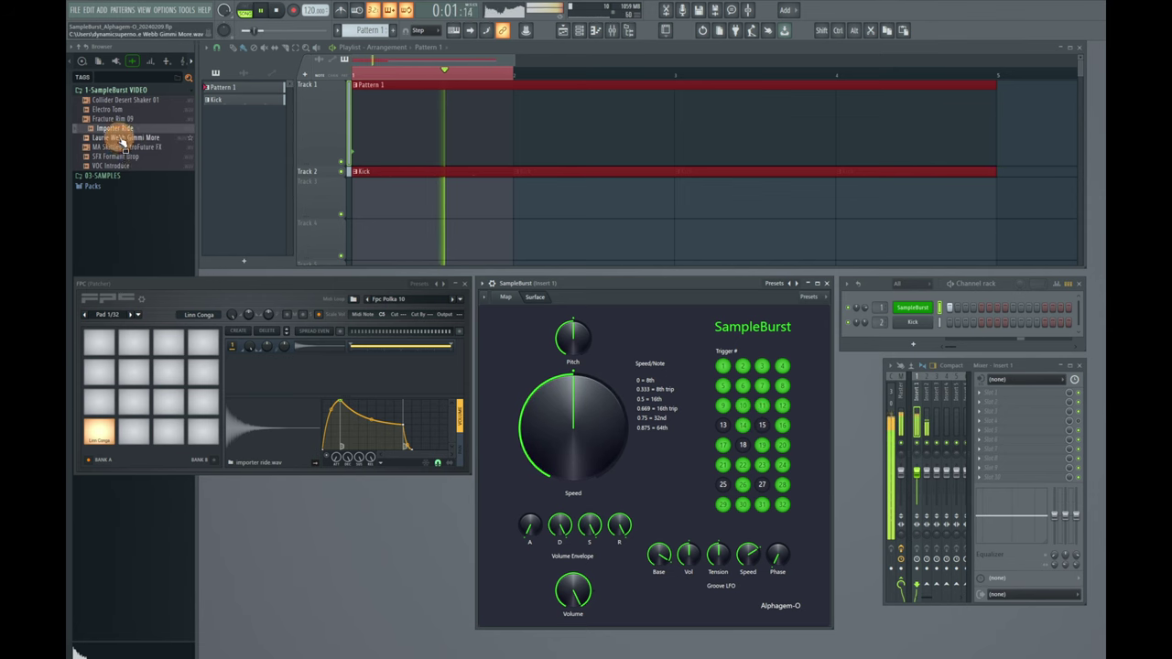
drag(122, 144, 252, 427)
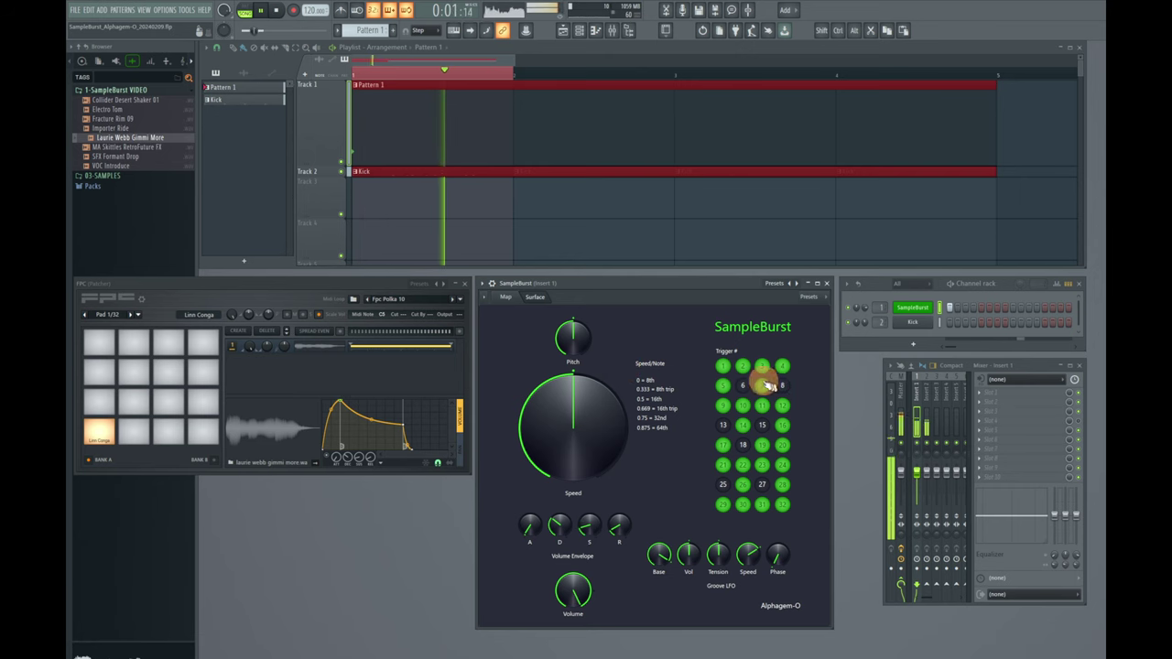
click(745, 408)
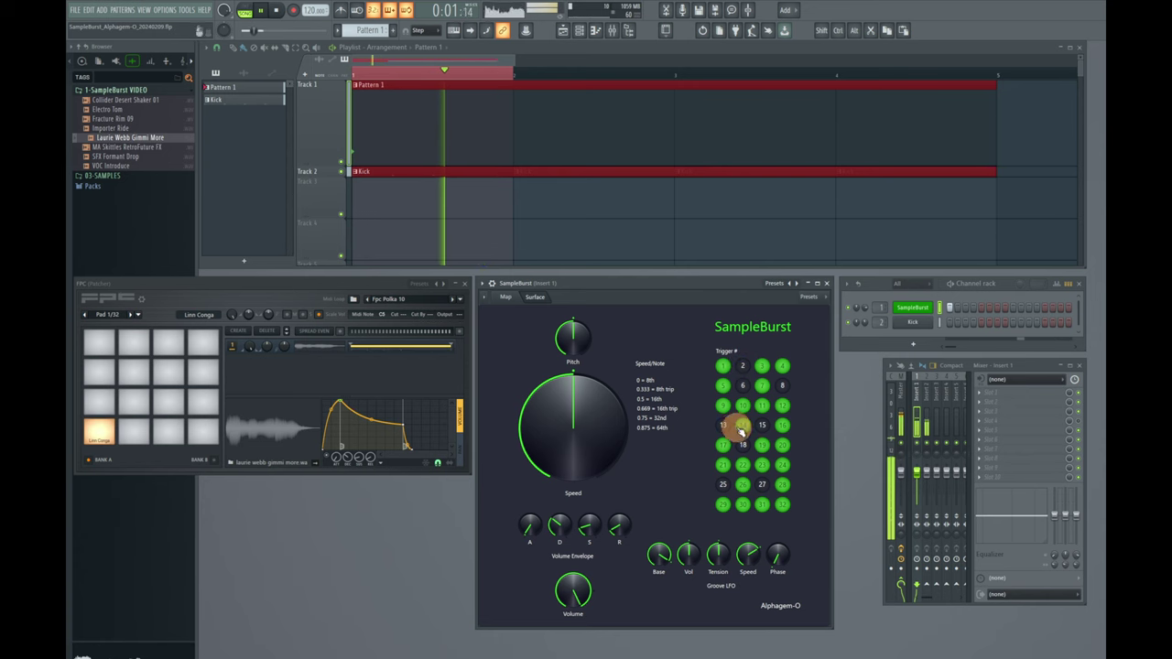
click(759, 453)
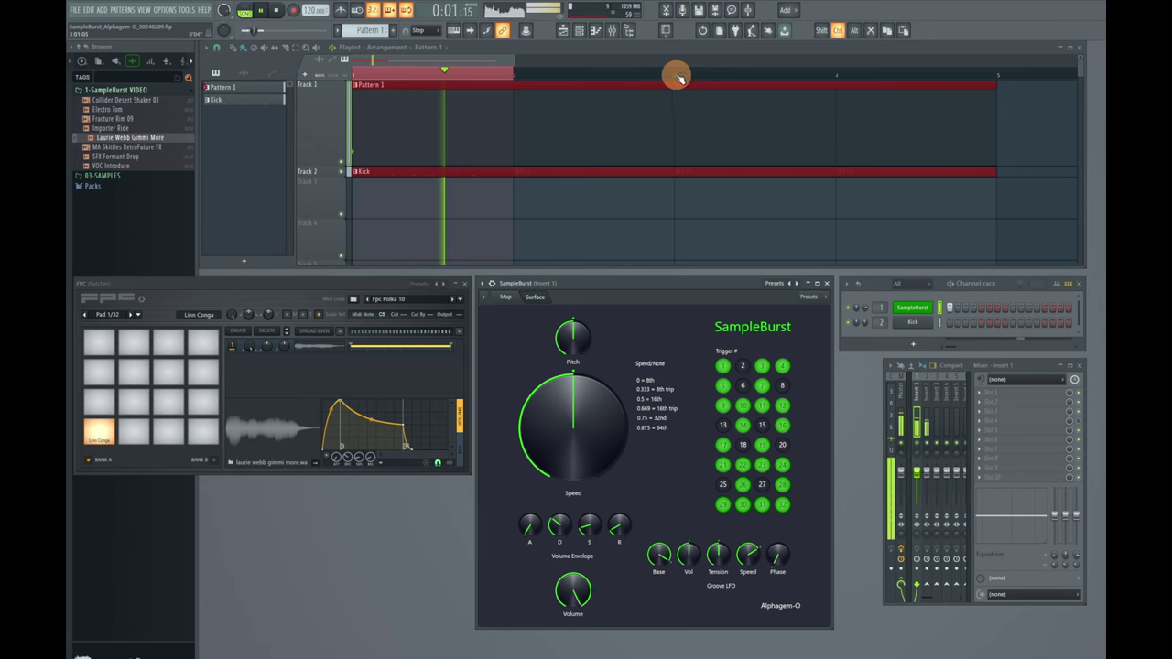
Extend the playlist's time selection over bars 1 and 2 and try the SFX Formant Drop sample in FPC with a raised Pitch.
drag(677, 75, 414, 40)
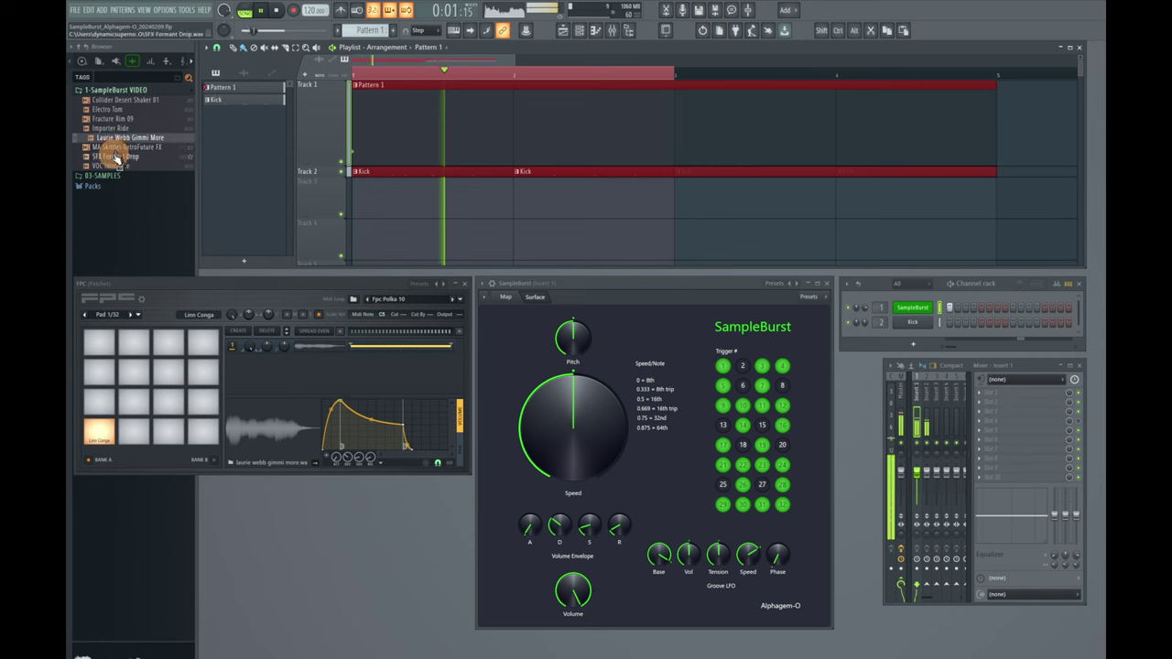
drag(115, 160, 258, 438)
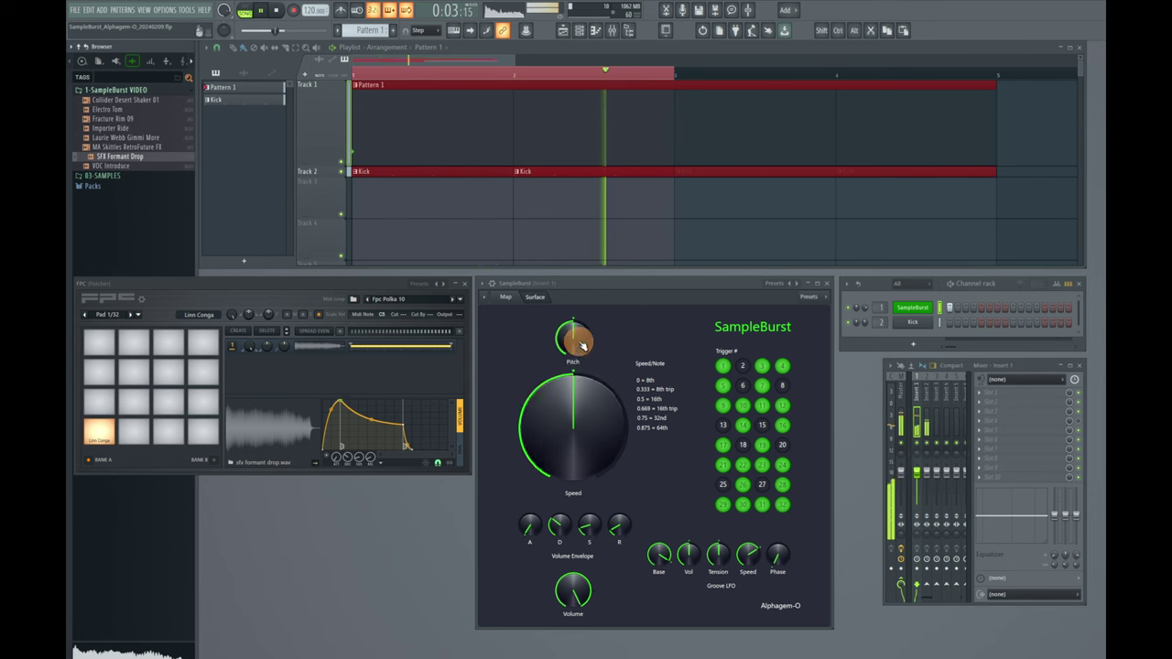
drag(575, 341, 587, 292)
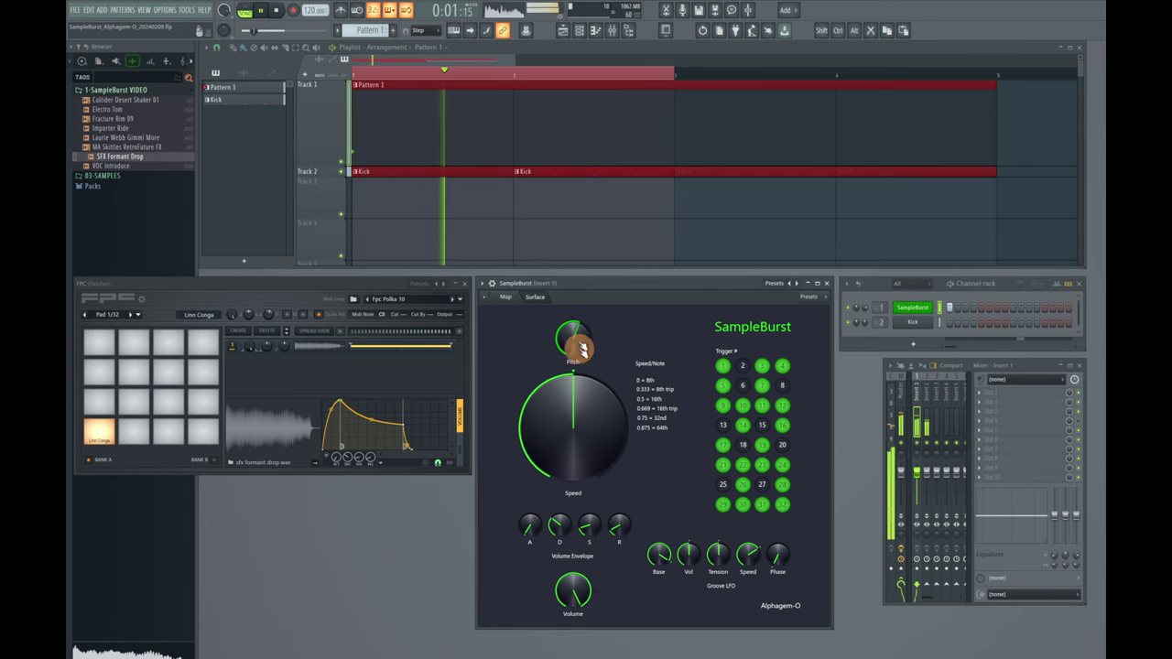
Turn trigger 15 on and switch off triggers 3, 10, 12, 19, 21, 23 and 31 in the SampleBurst grid.
click(764, 417)
click(772, 368)
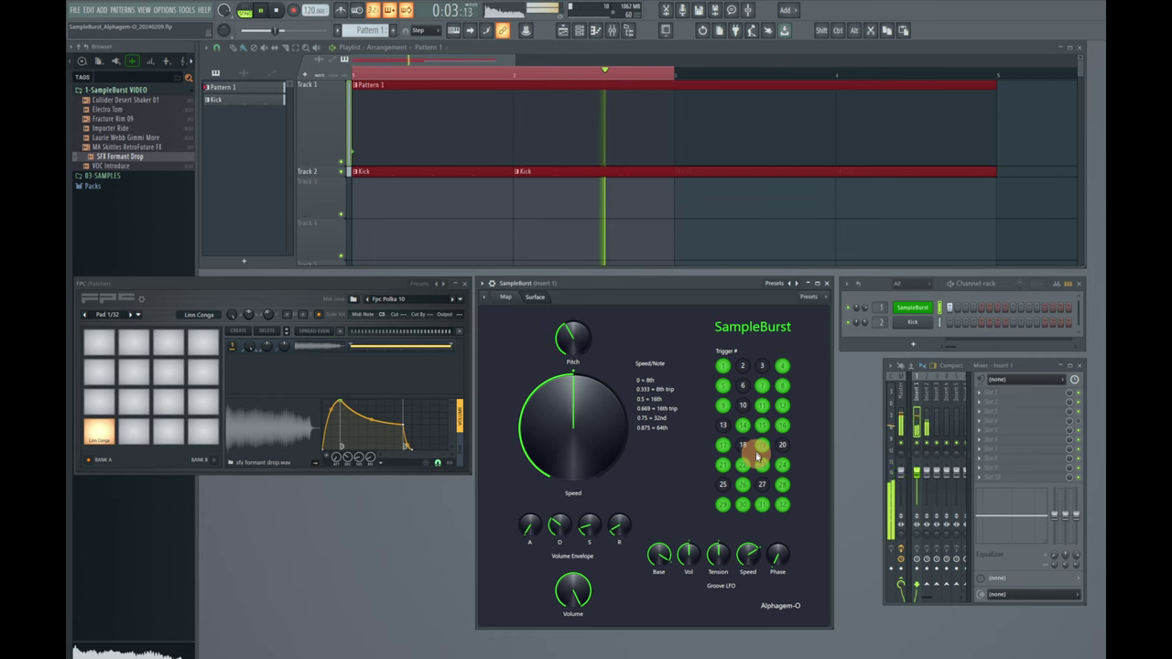
click(761, 504)
click(723, 464)
click(762, 464)
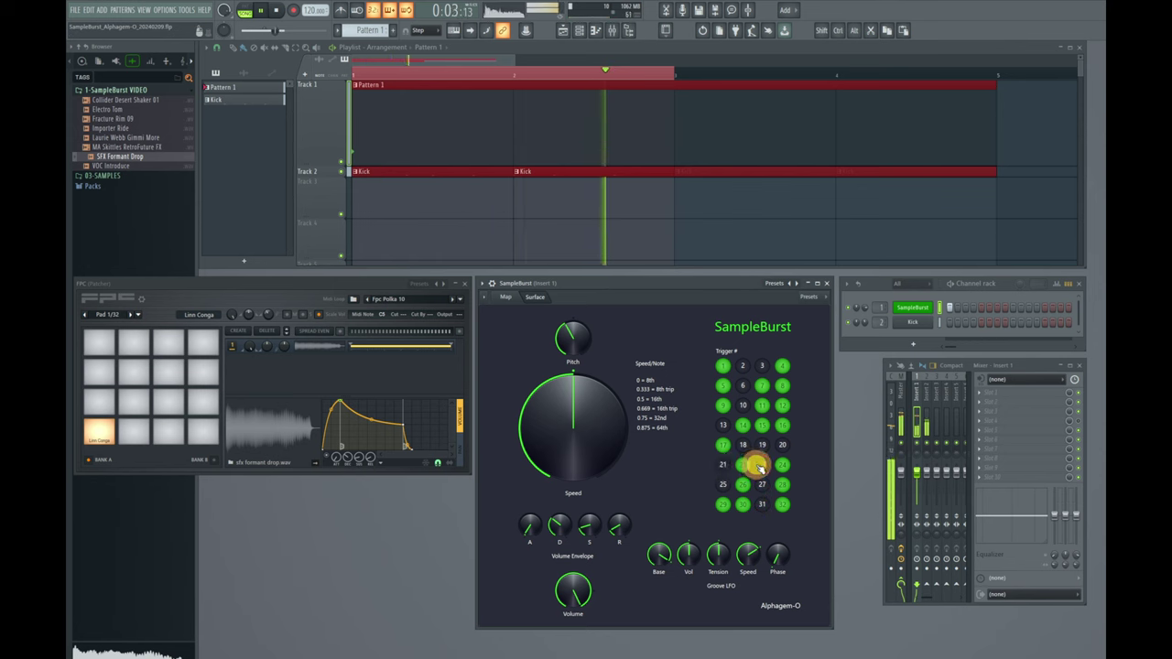
click(782, 405)
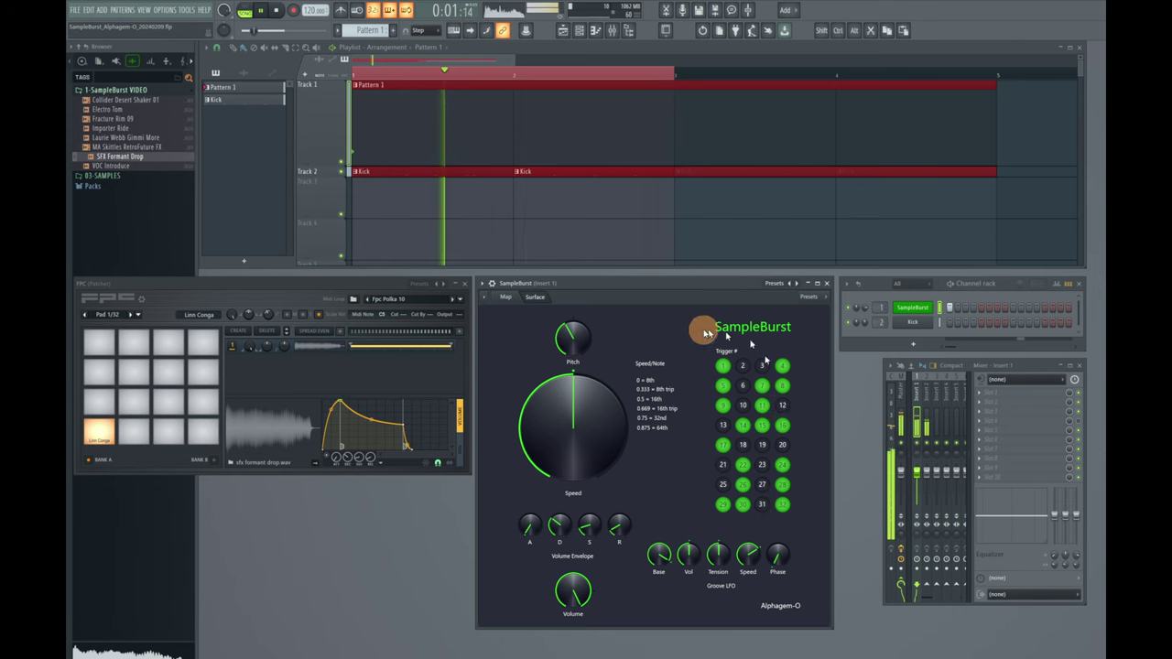
Set SampleBurst's Speed to 0, turn on triggers 10, 12, 19 and 25, and switch off trigger 11.
right_click(588, 412)
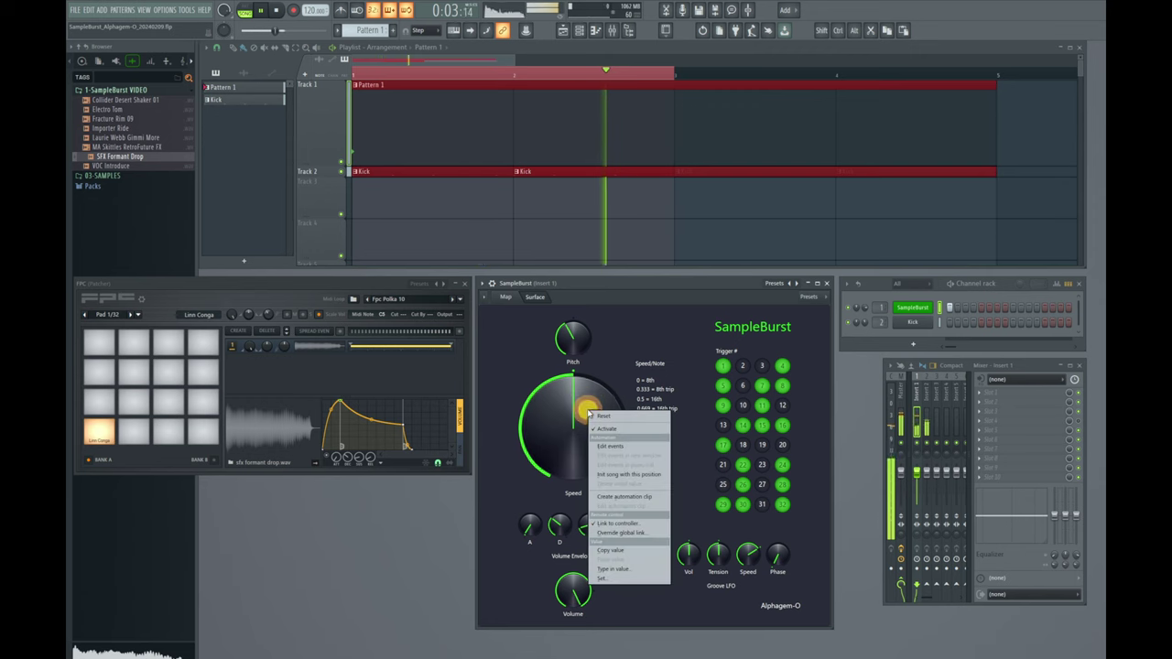
click(601, 578)
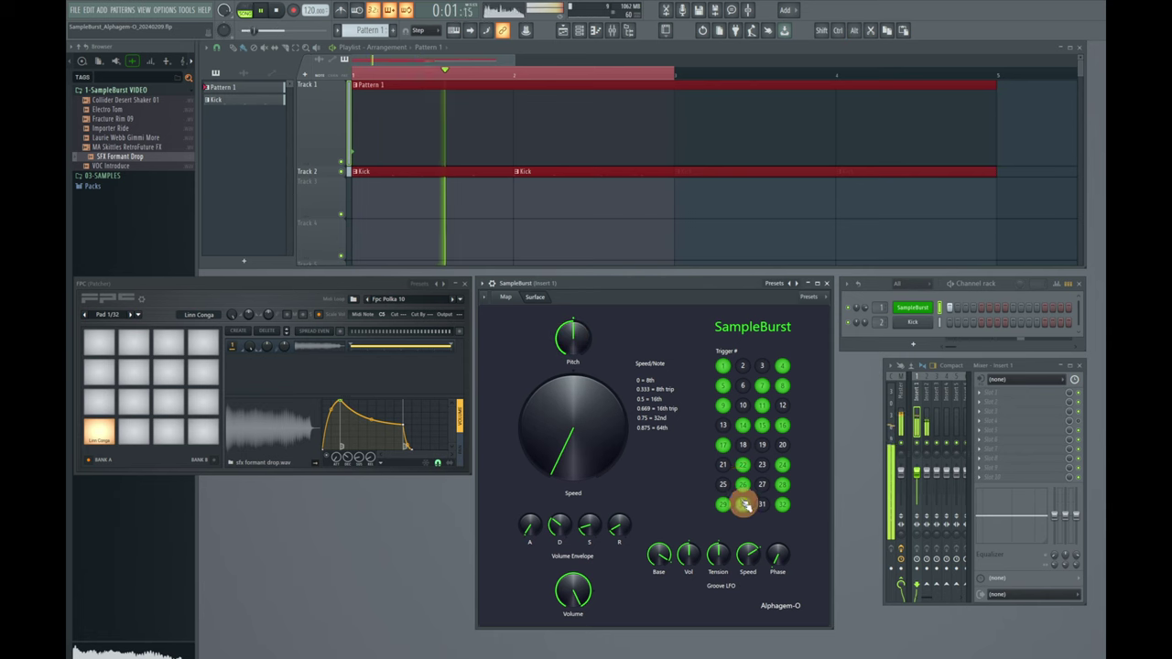
click(743, 406)
click(764, 407)
click(783, 407)
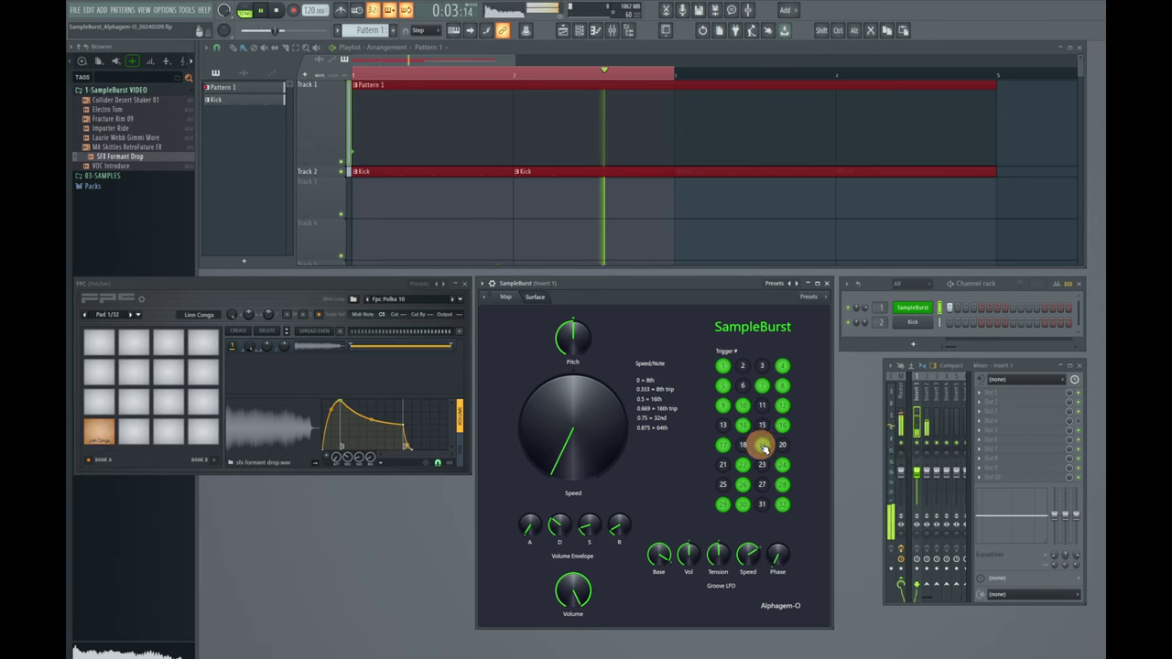
click(726, 485)
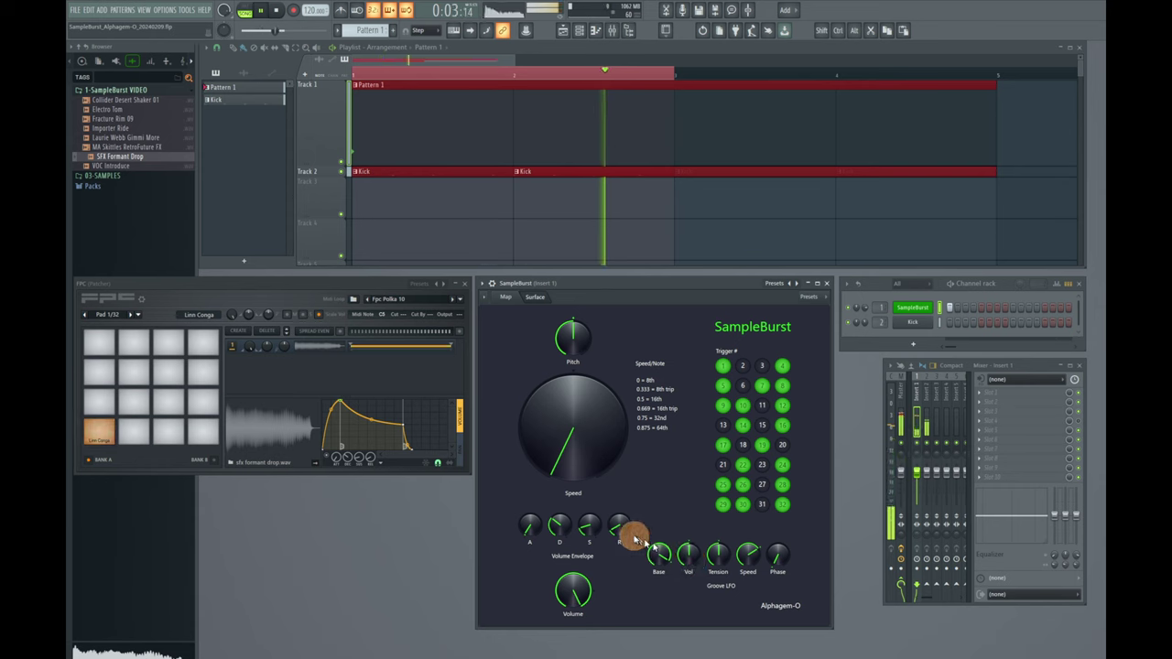
Reset SampleBurst's volume envelope knobs to their defaults and raise the Speed to 0.5.
click(588, 529)
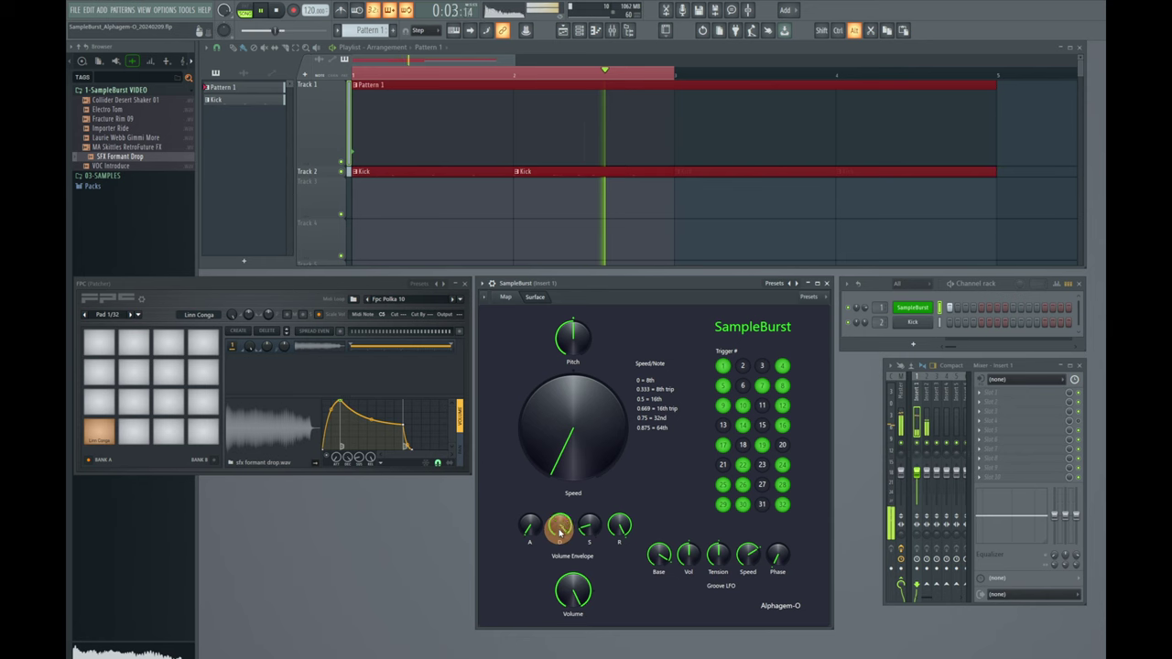
click(591, 528)
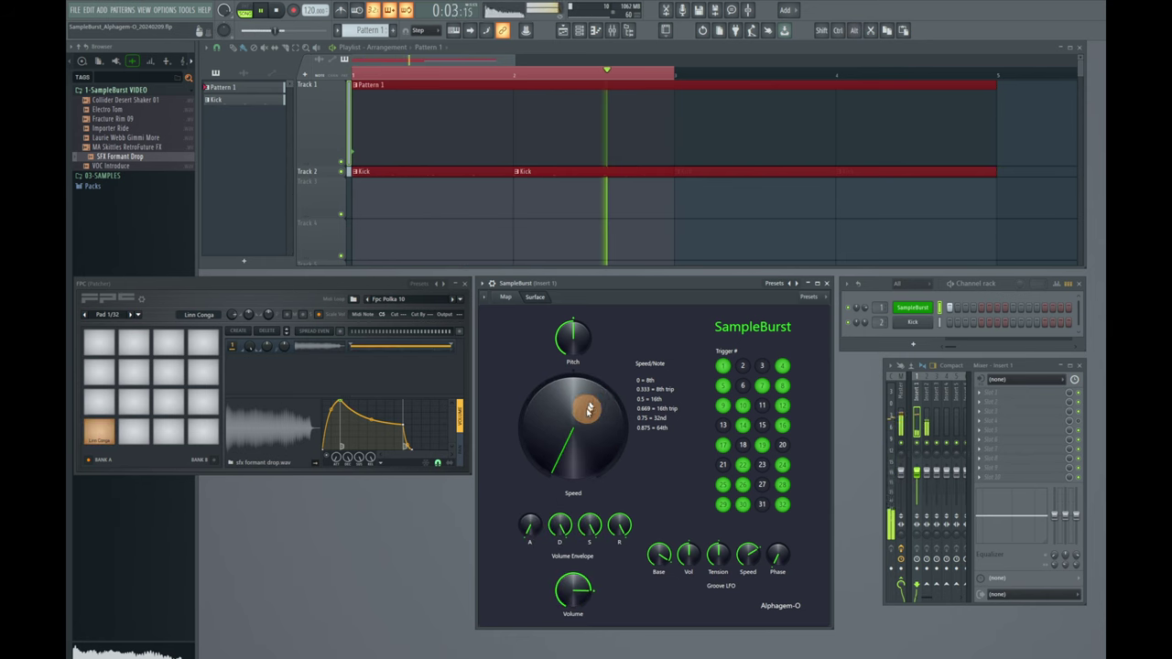
drag(588, 413, 589, 410)
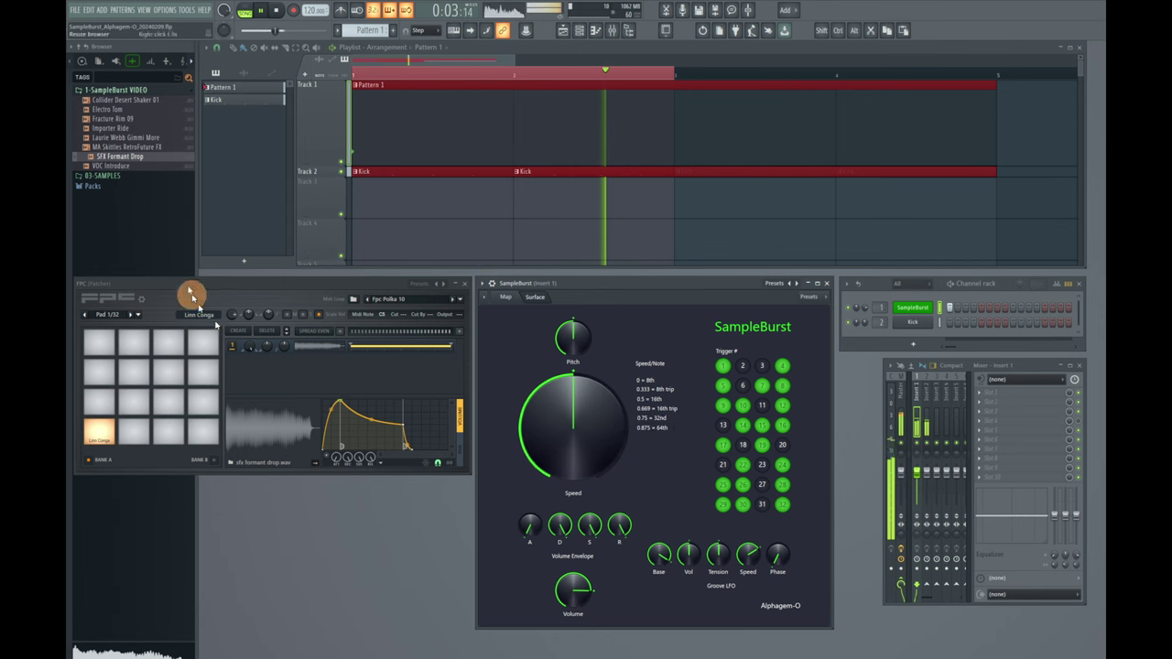
Load the VOC Introduce sample into the FPC pad and stop the playlist playback.
drag(124, 174, 270, 435)
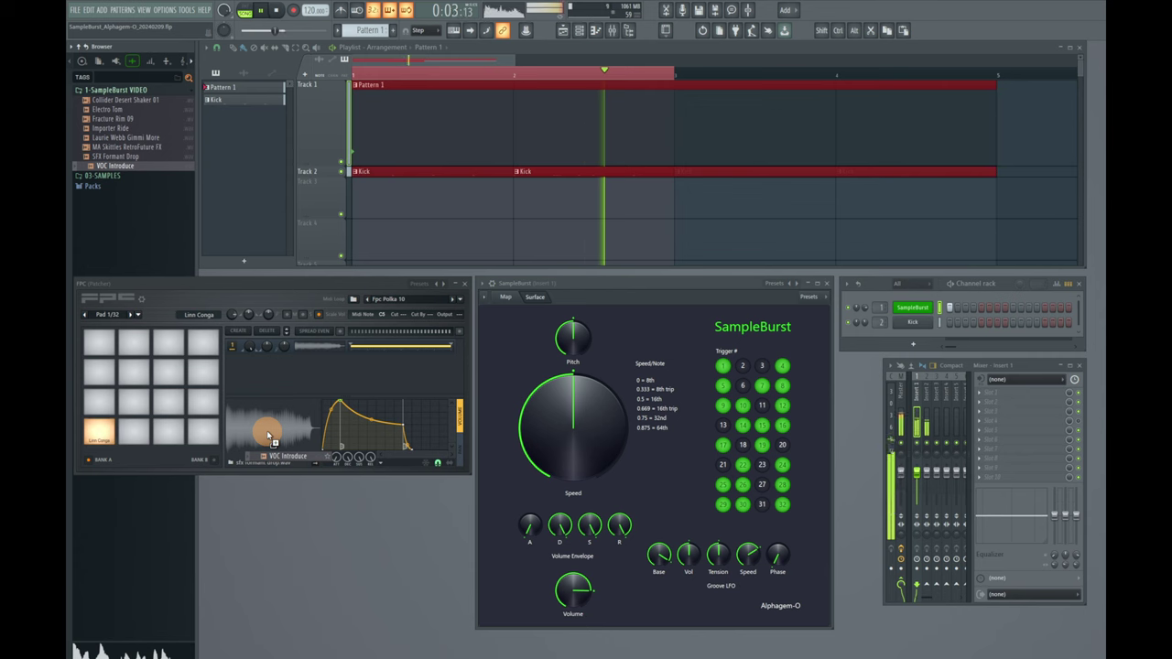
drag(268, 434, 265, 428)
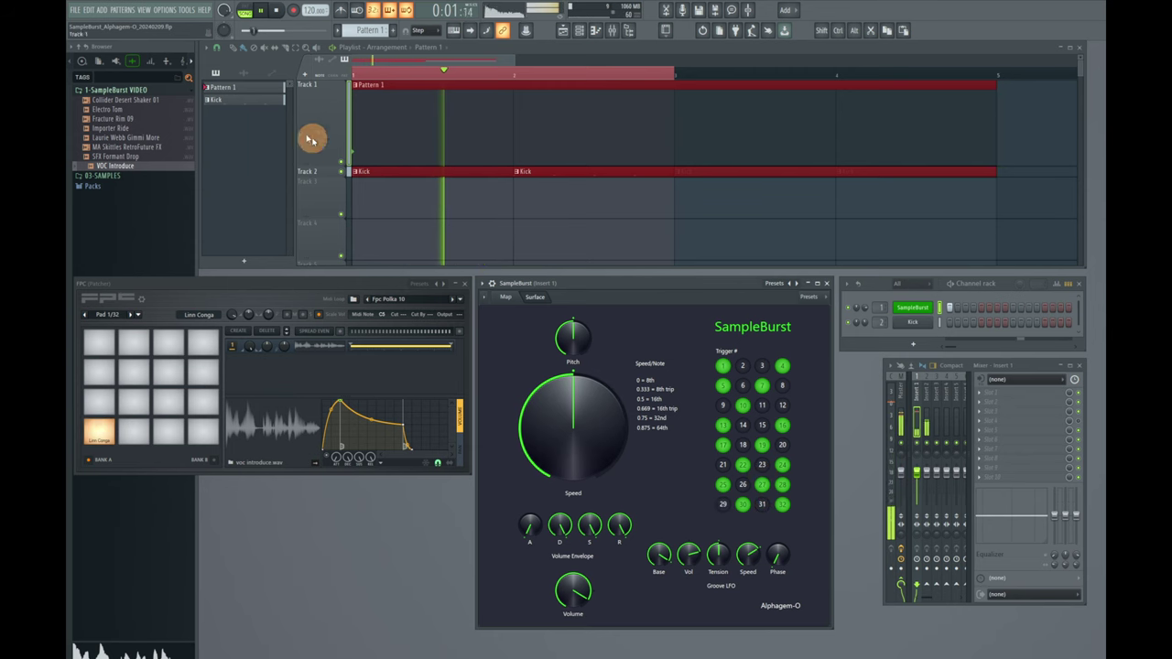
click(279, 11)
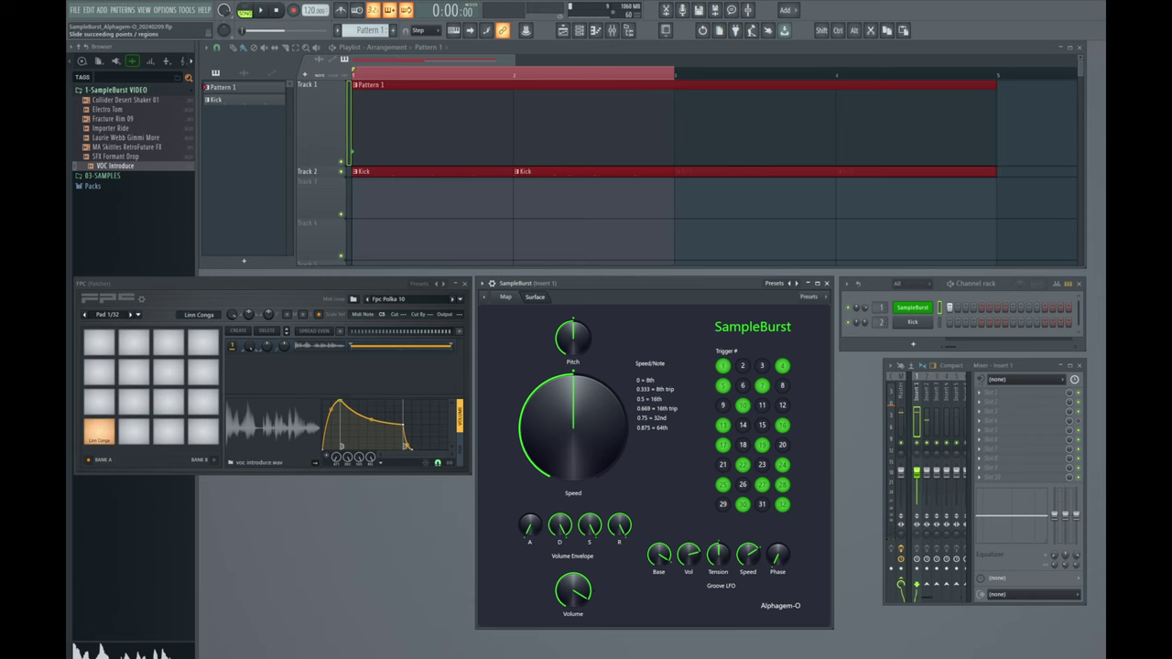